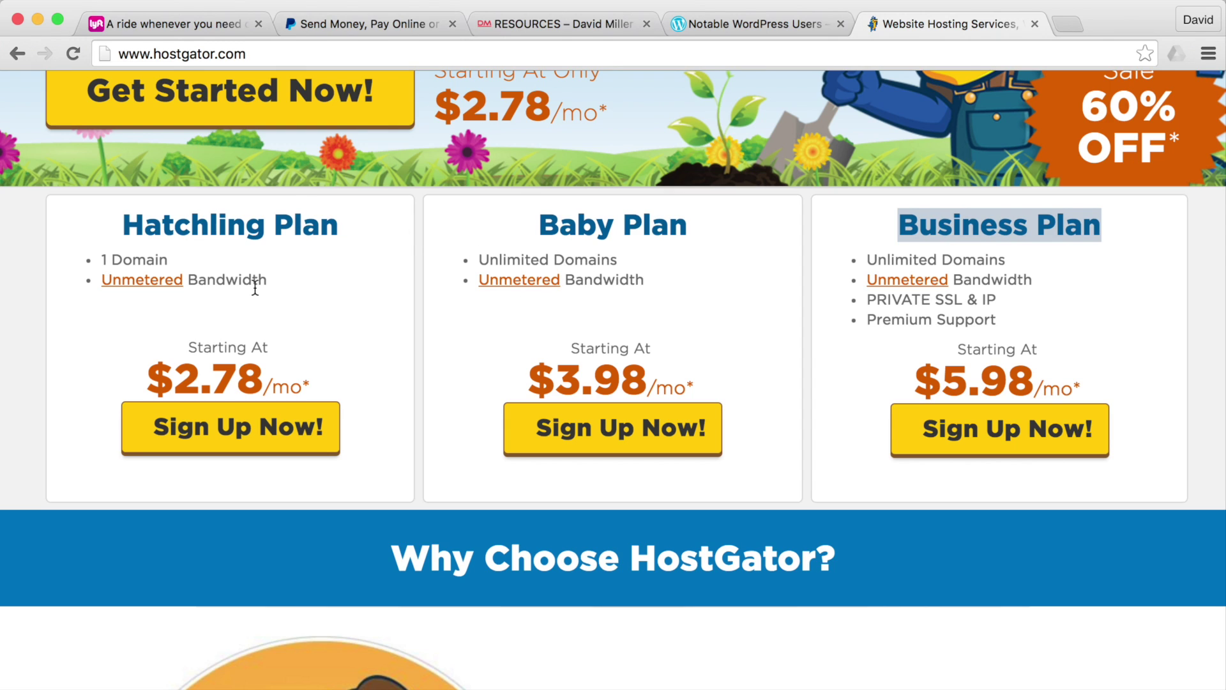
left_click_drag(103, 256, 174, 257)
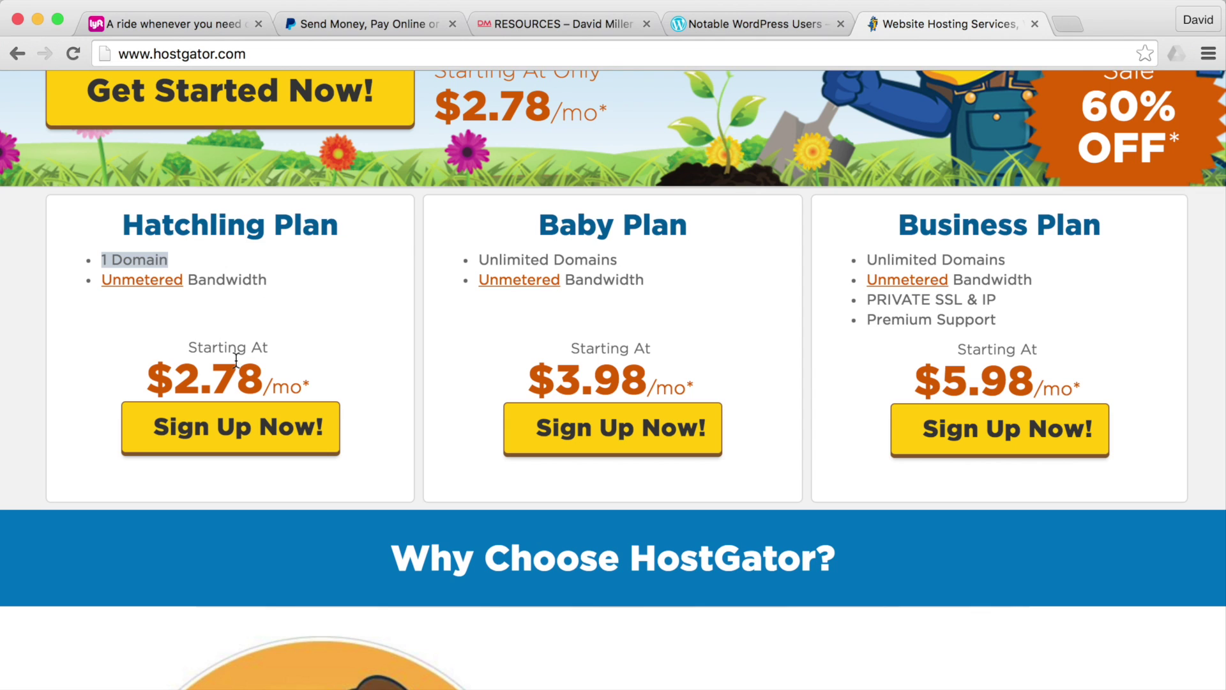
left_click(611, 319)
left_click_drag(540, 223, 684, 224)
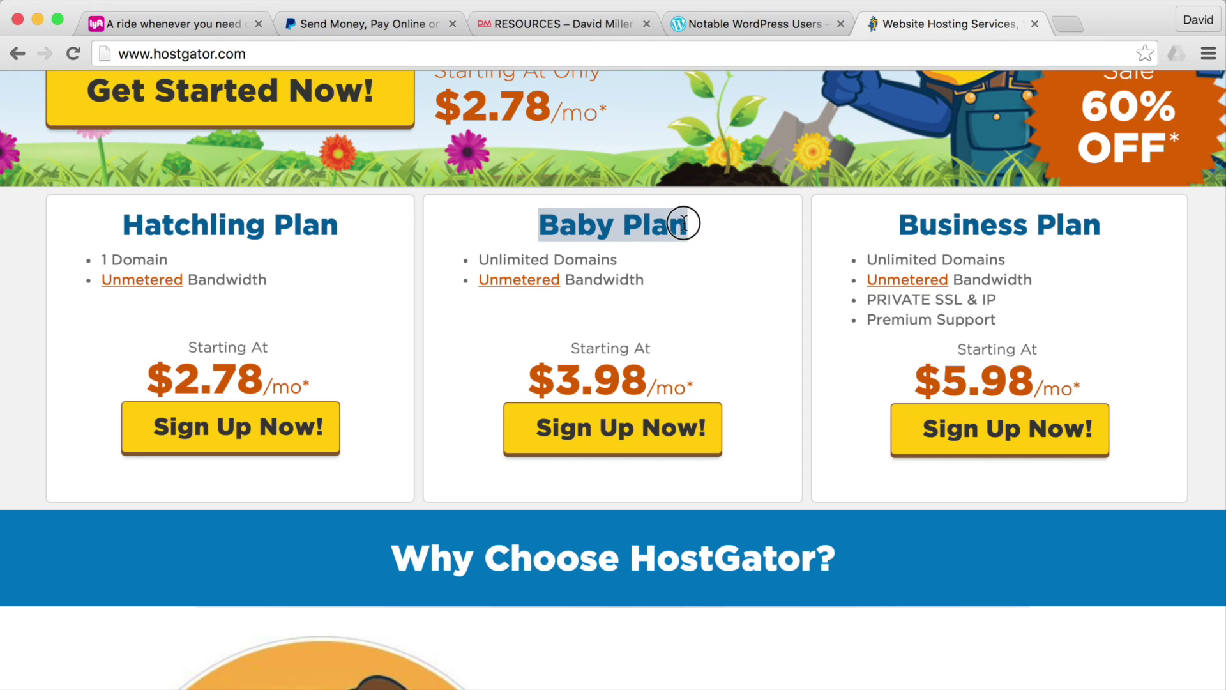
left_click(617, 282)
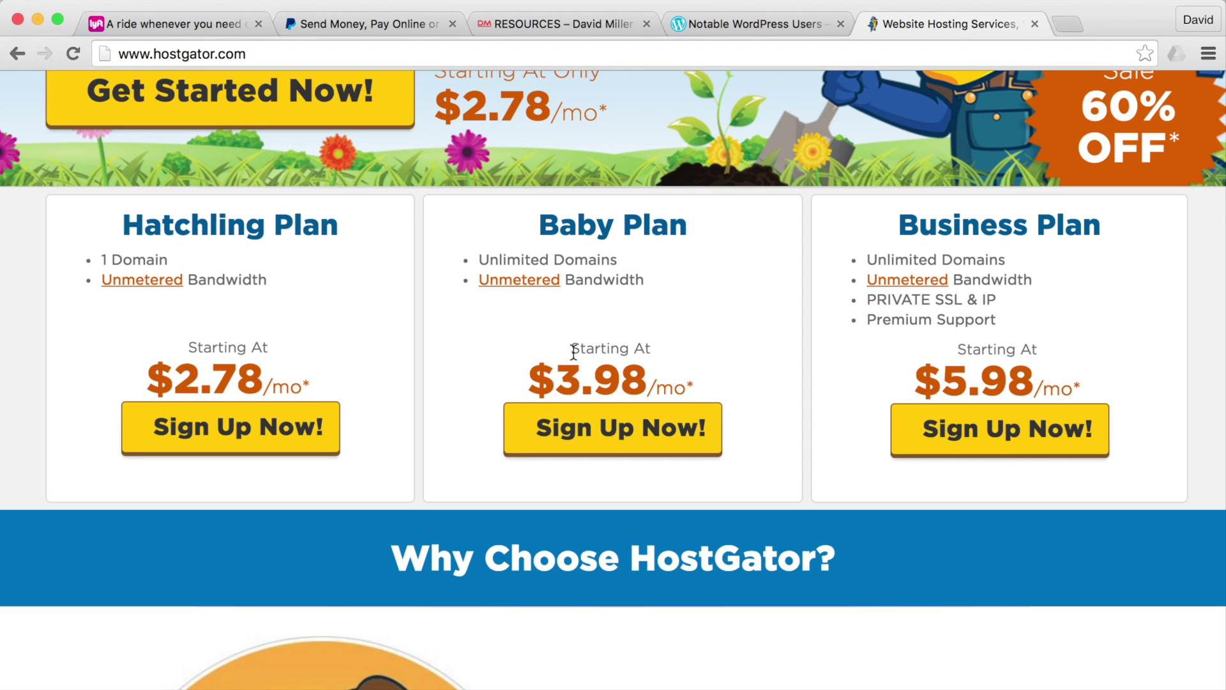
Start the order form for the Baby hosting plan.
left_click(603, 433)
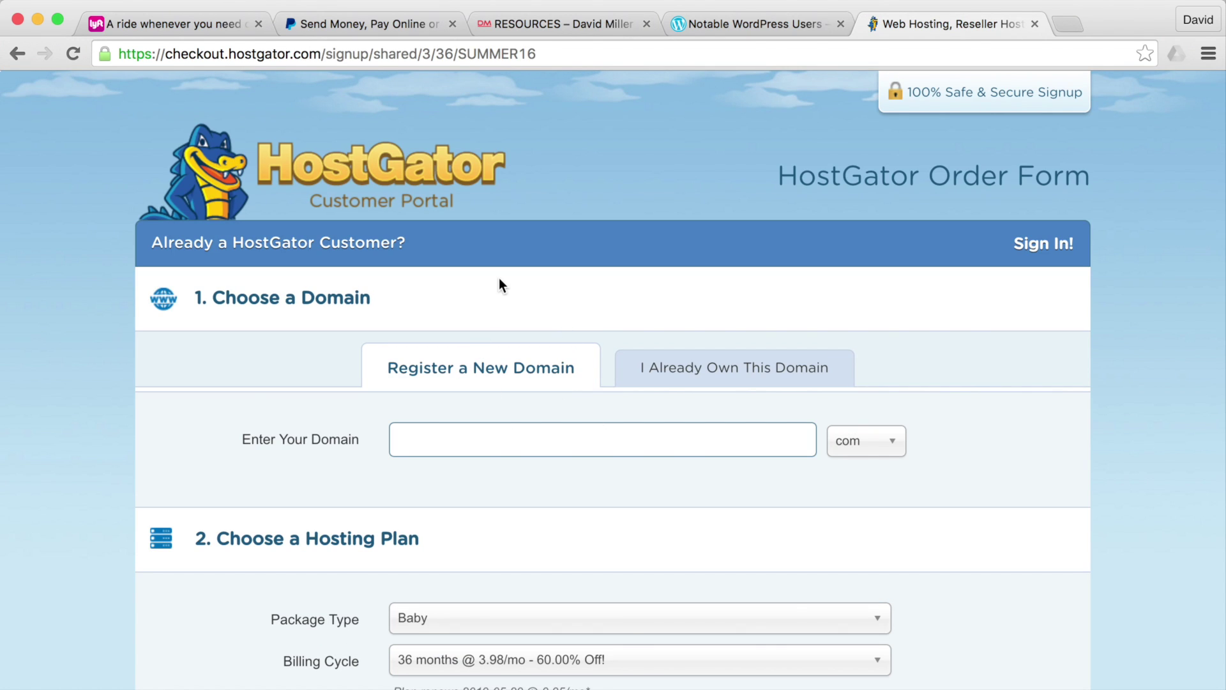
scroll(499, 279, "down", 1)
scroll(502, 285, "down", 5)
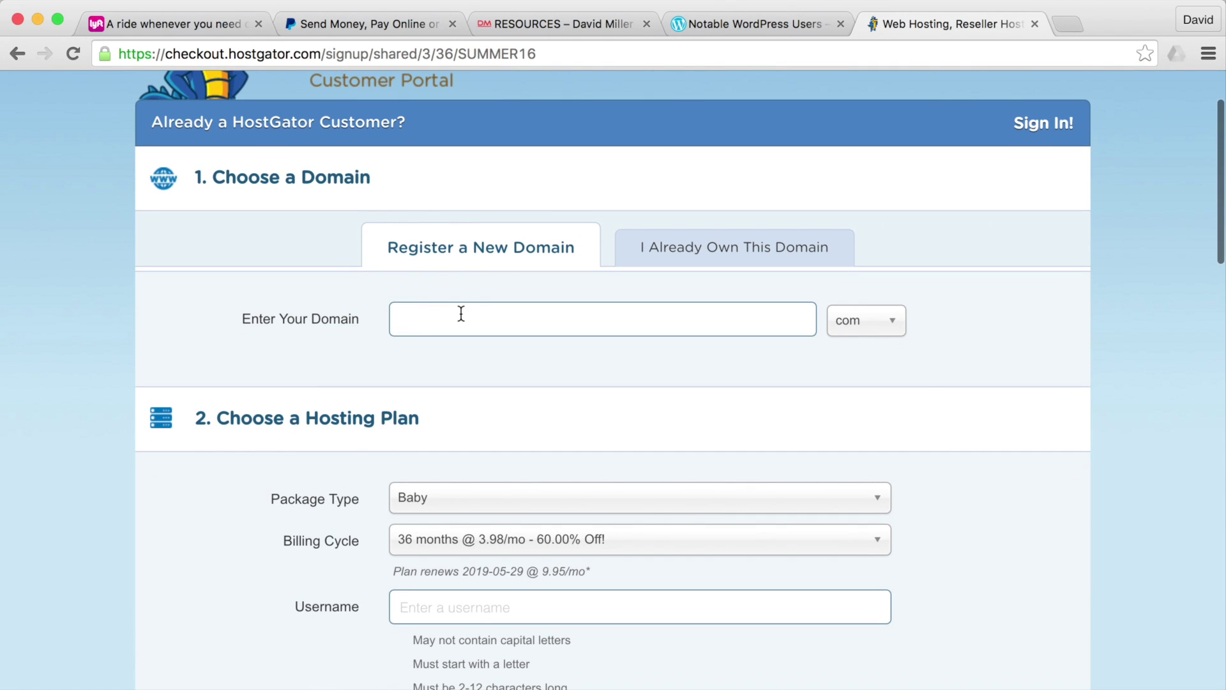
Enter a new domain name and search its availability to add the .com as primary.
left_click(479, 323)
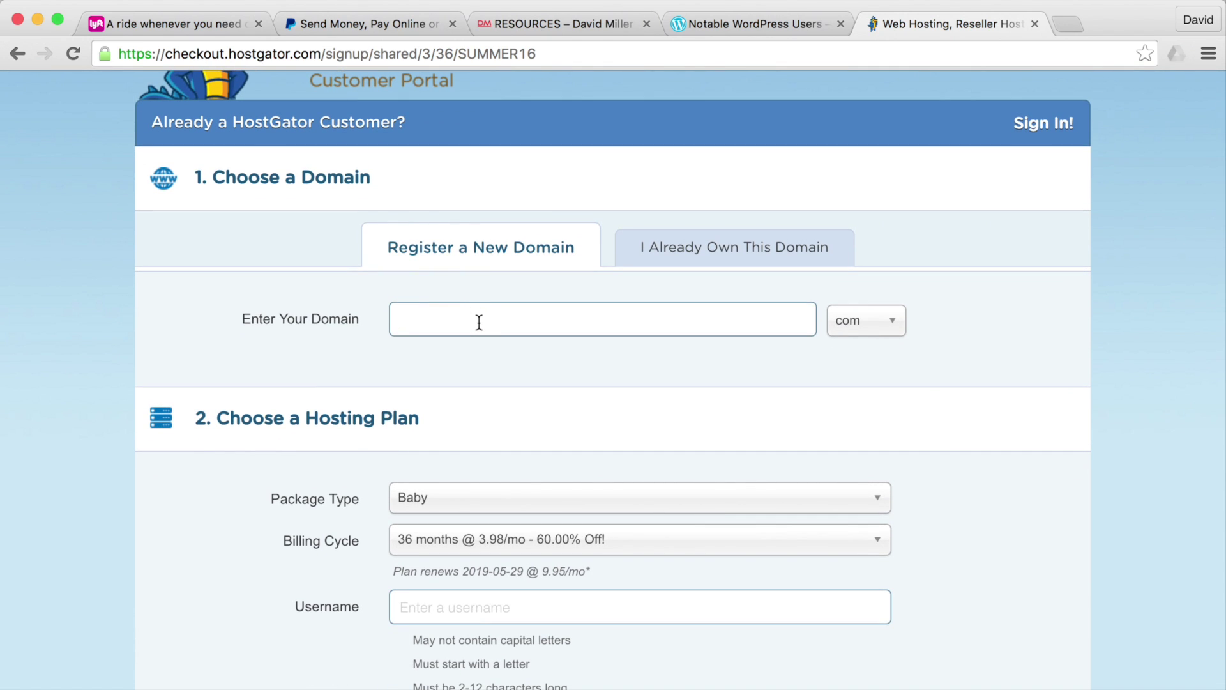
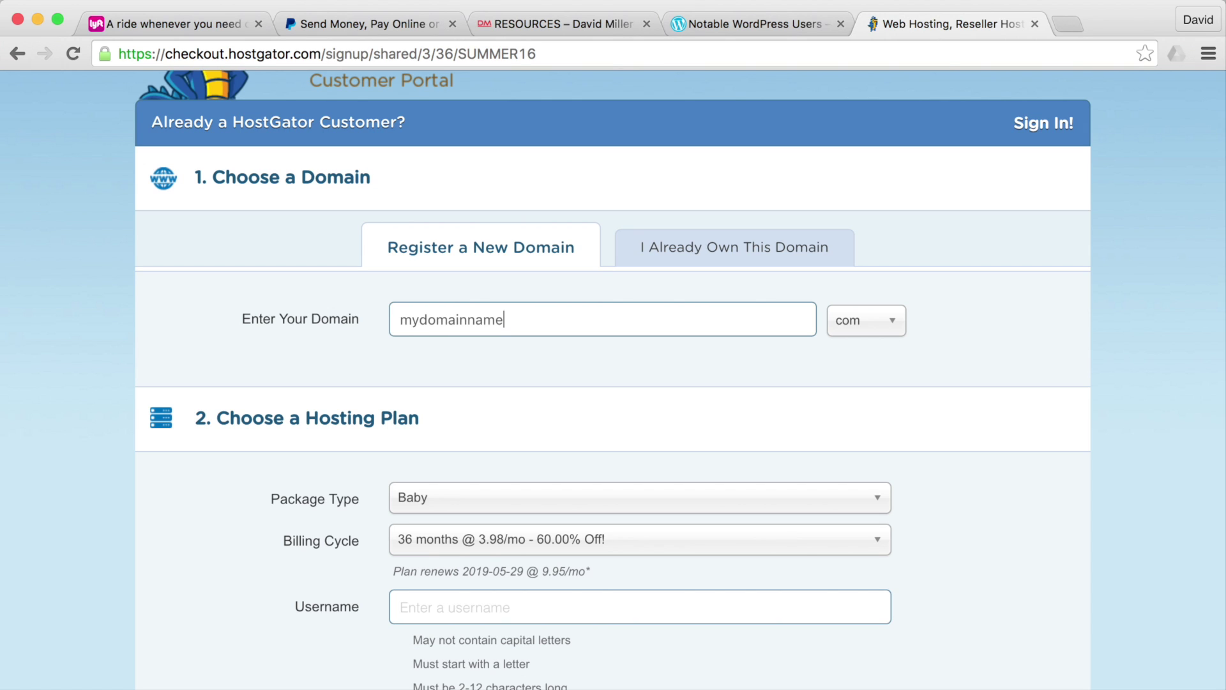
key("Tab")
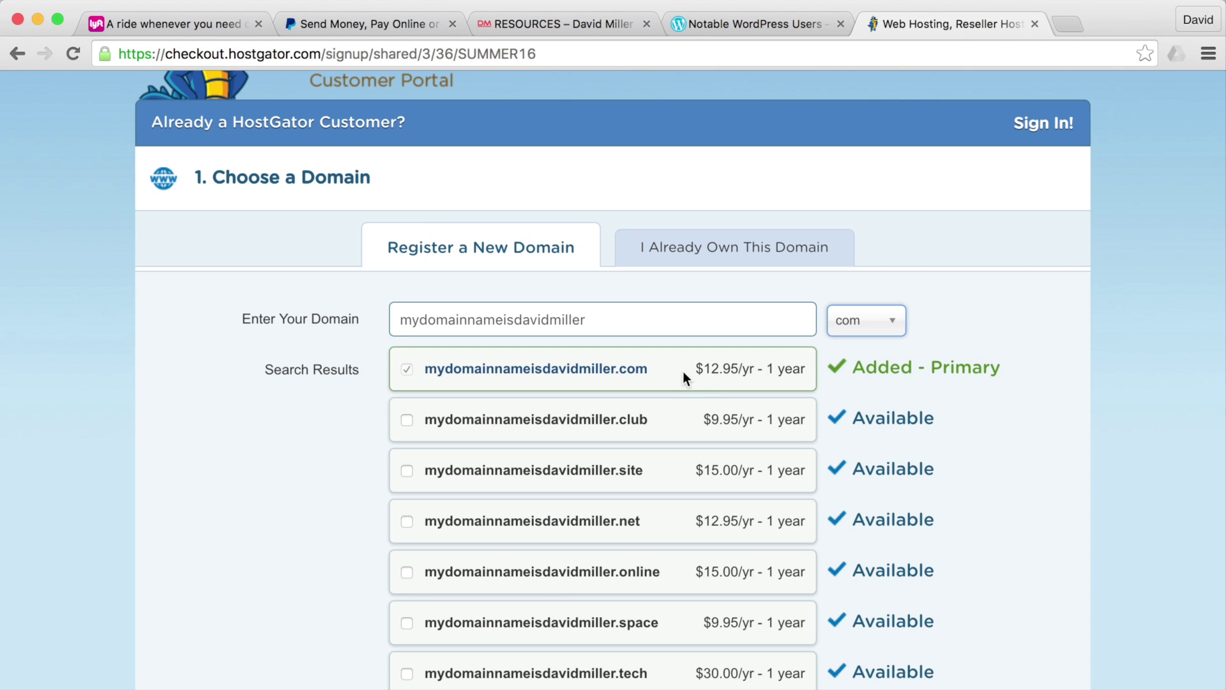
left_click(885, 330)
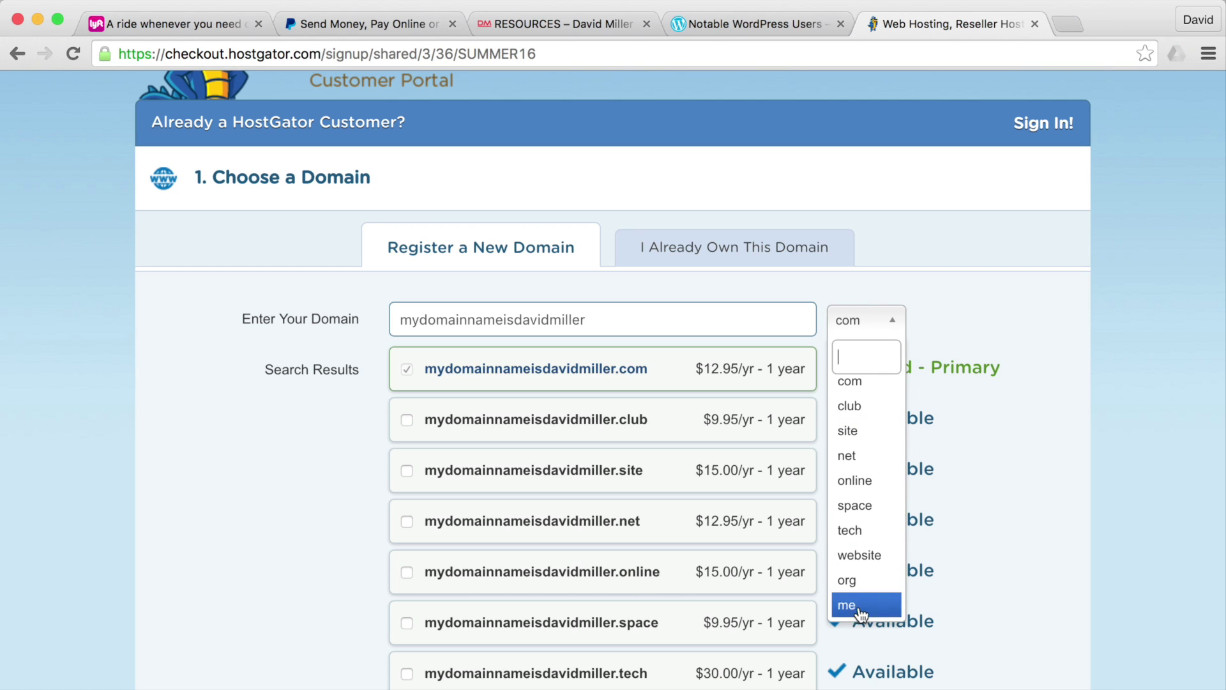
left_click(889, 329)
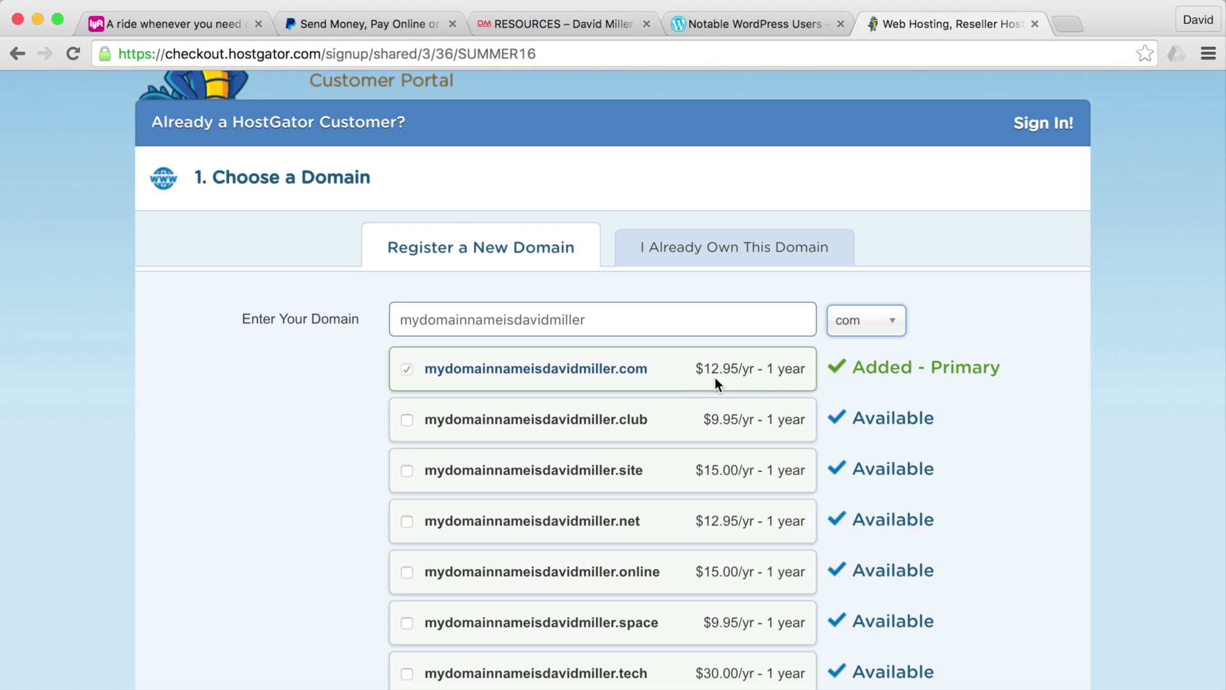
scroll(358, 385, "down", 3)
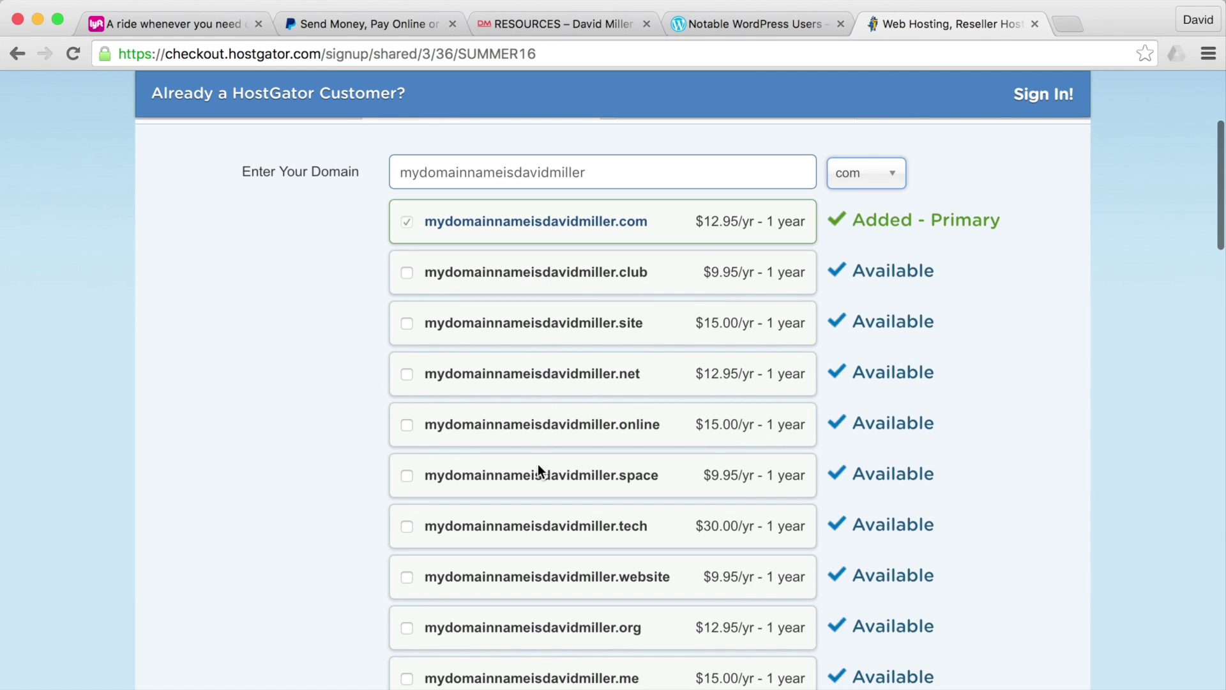
left_click(406, 271)
left_click(407, 321)
left_click(407, 323)
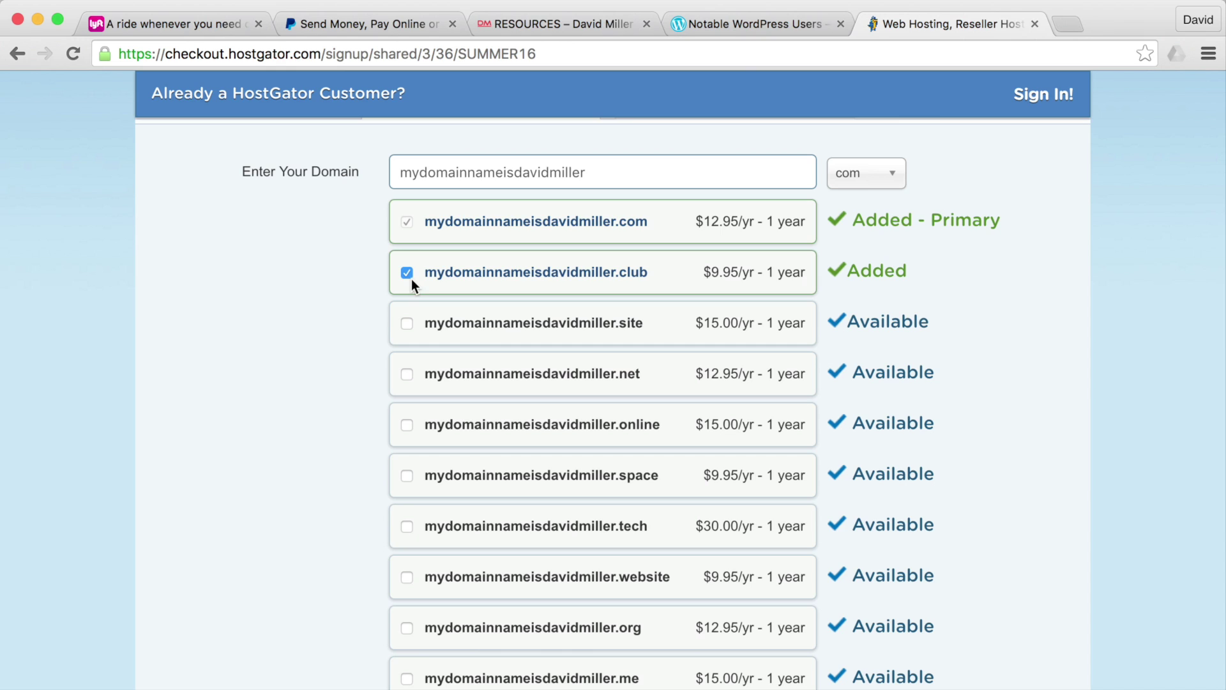
left_click(407, 273)
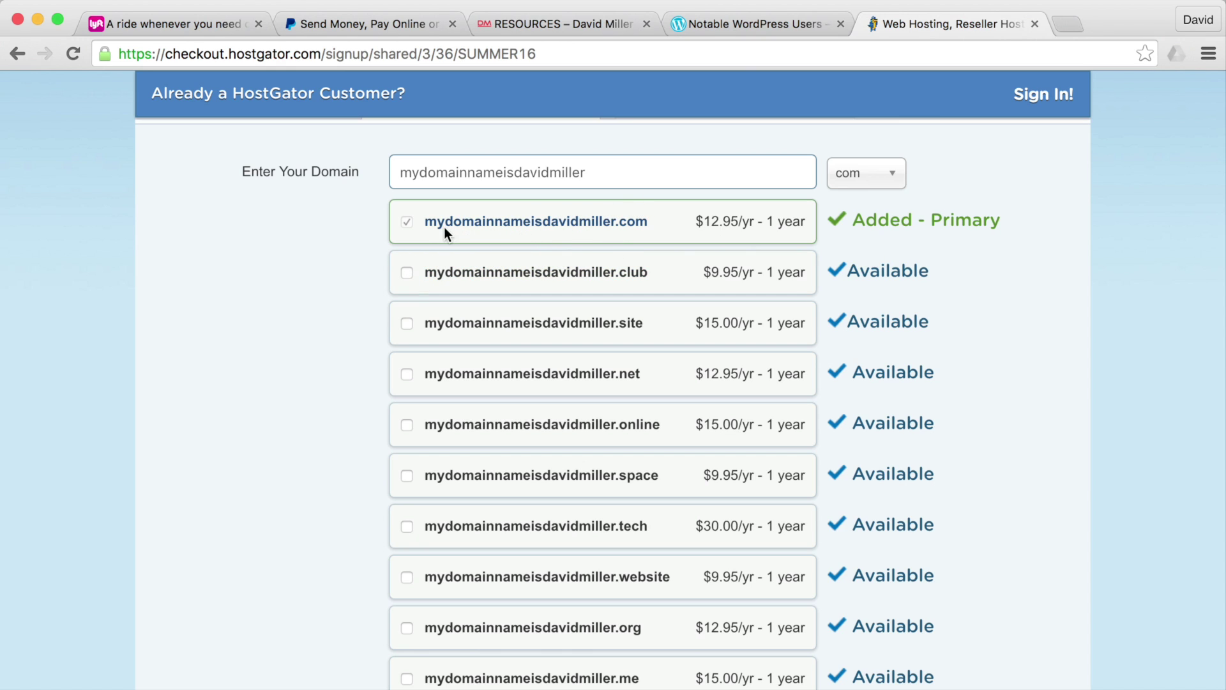
scroll(373, 230, "down", 1)
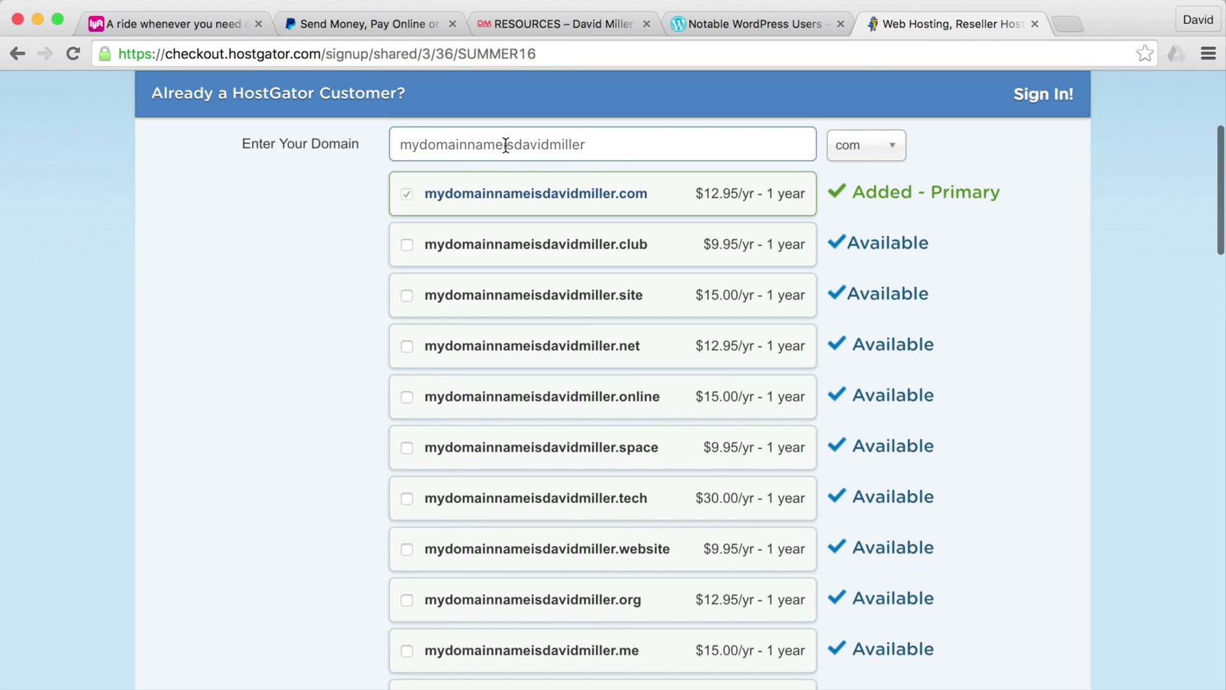
Trim the domain name in the search field back to 'mydomainname'.
left_click_drag(504, 144, 636, 142)
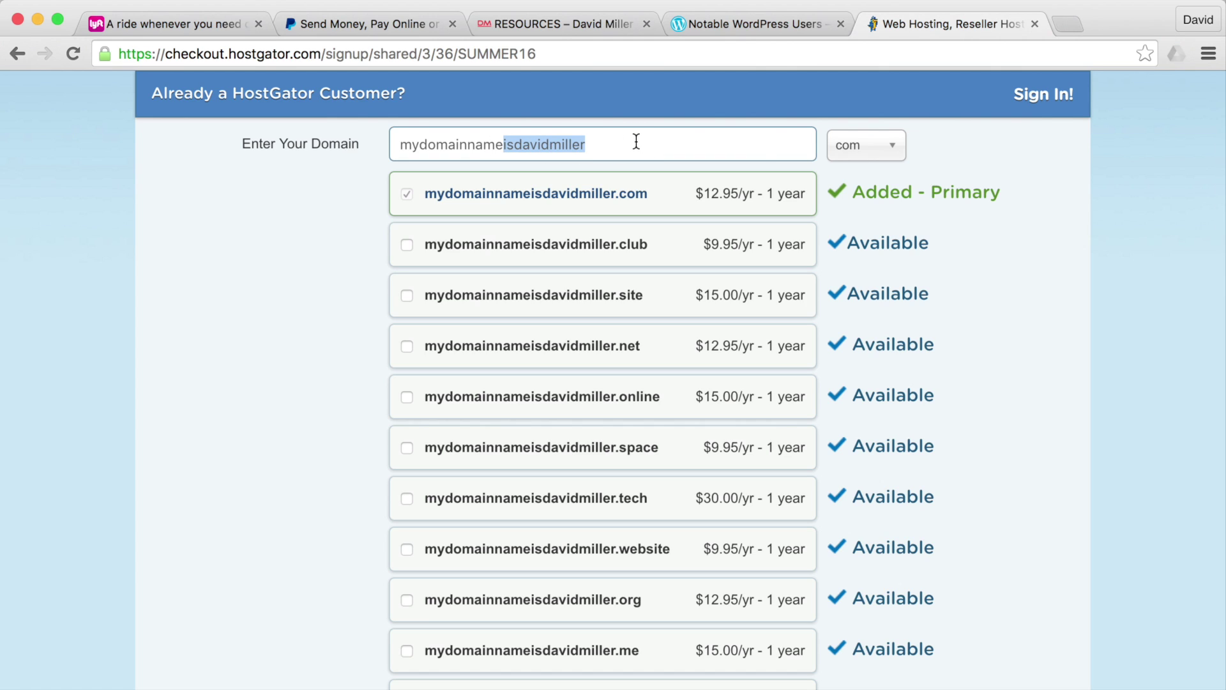
key("BackSpace")
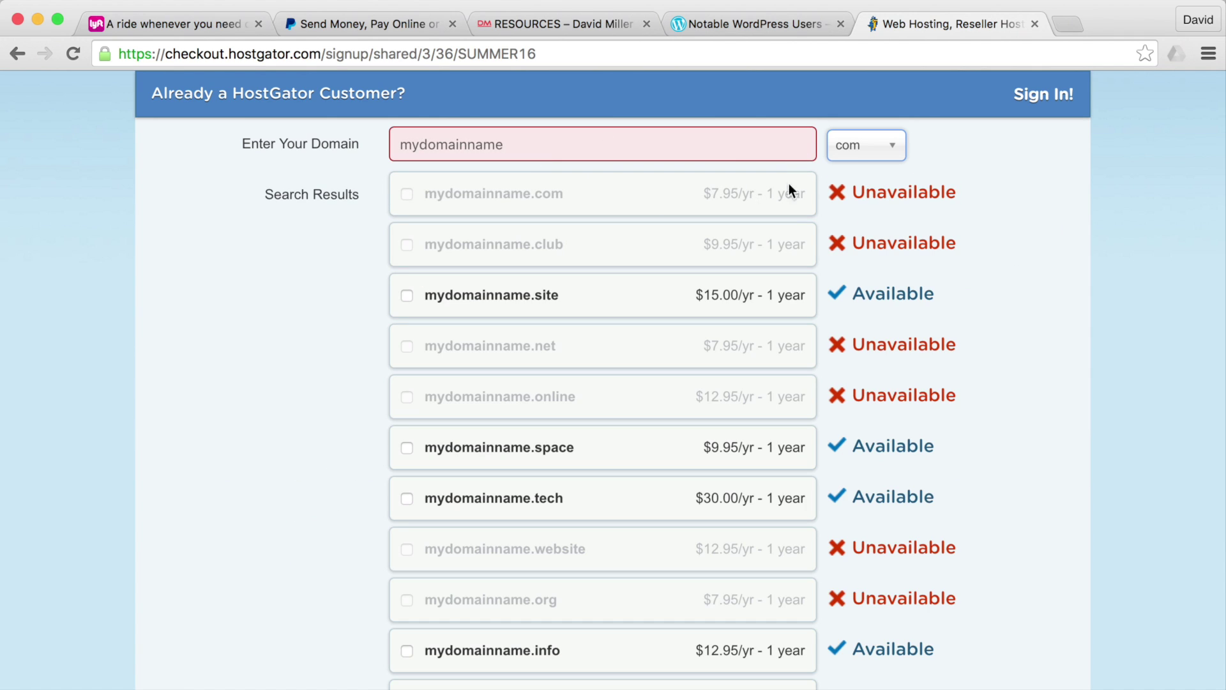
scroll(830, 319, "left", 3)
scroll(682, 393, "down", 1)
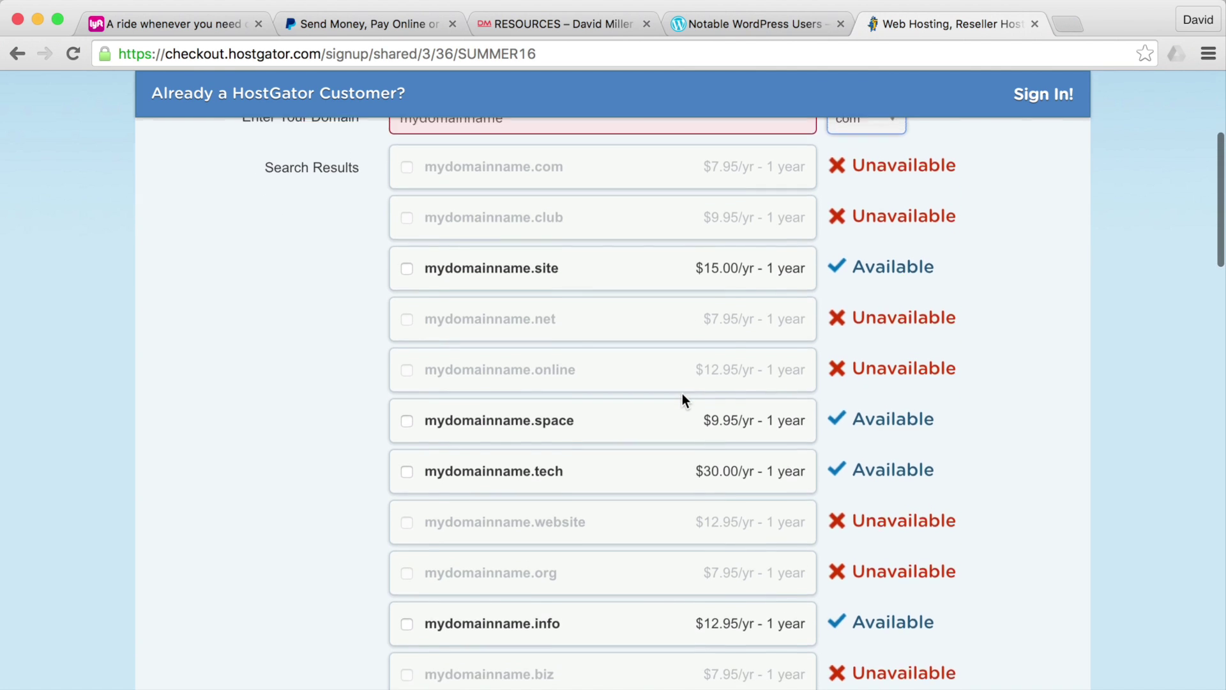
scroll(682, 400, "up", 5)
scroll(546, 441, "down", 5)
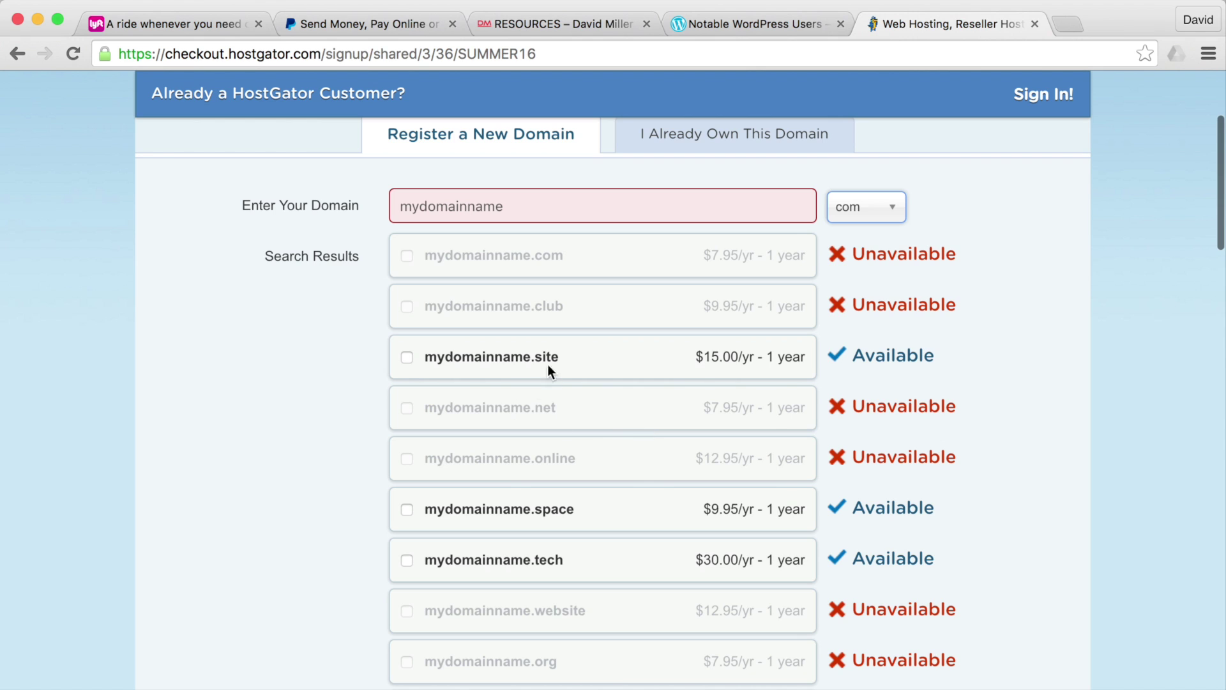
scroll(665, 536, "down", 1)
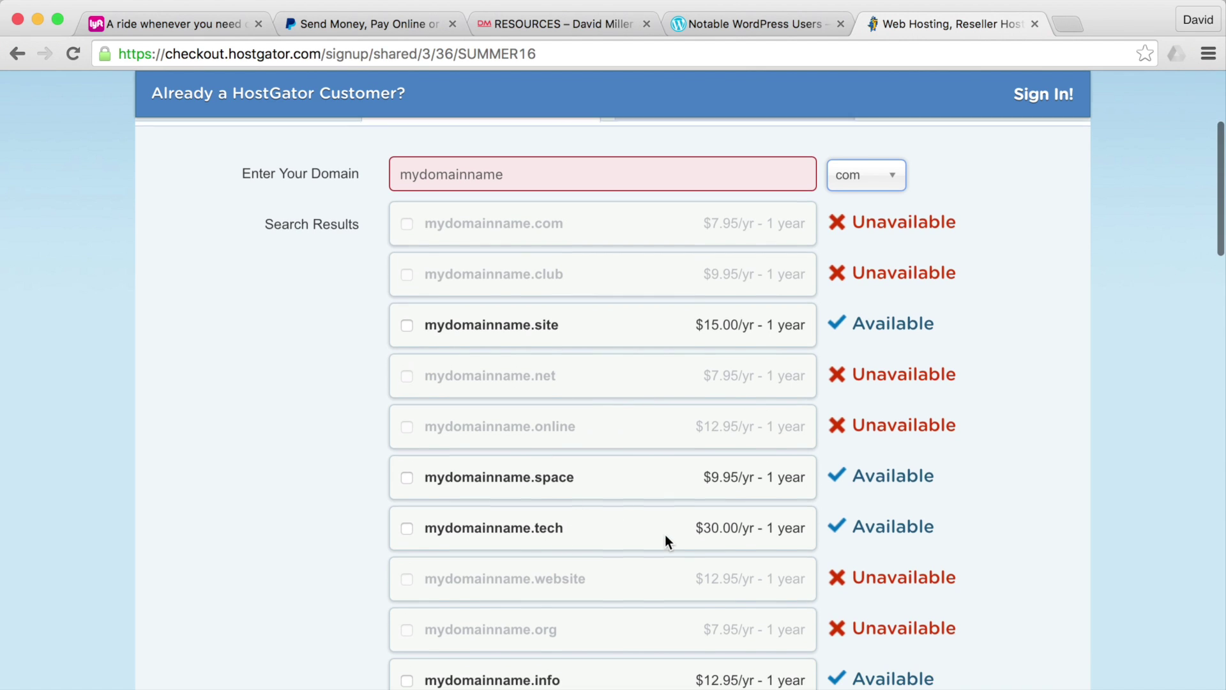
scroll(665, 535, "up", 3)
Append the owner's name to the domain and rerun the search for the .com.
left_click(514, 275)
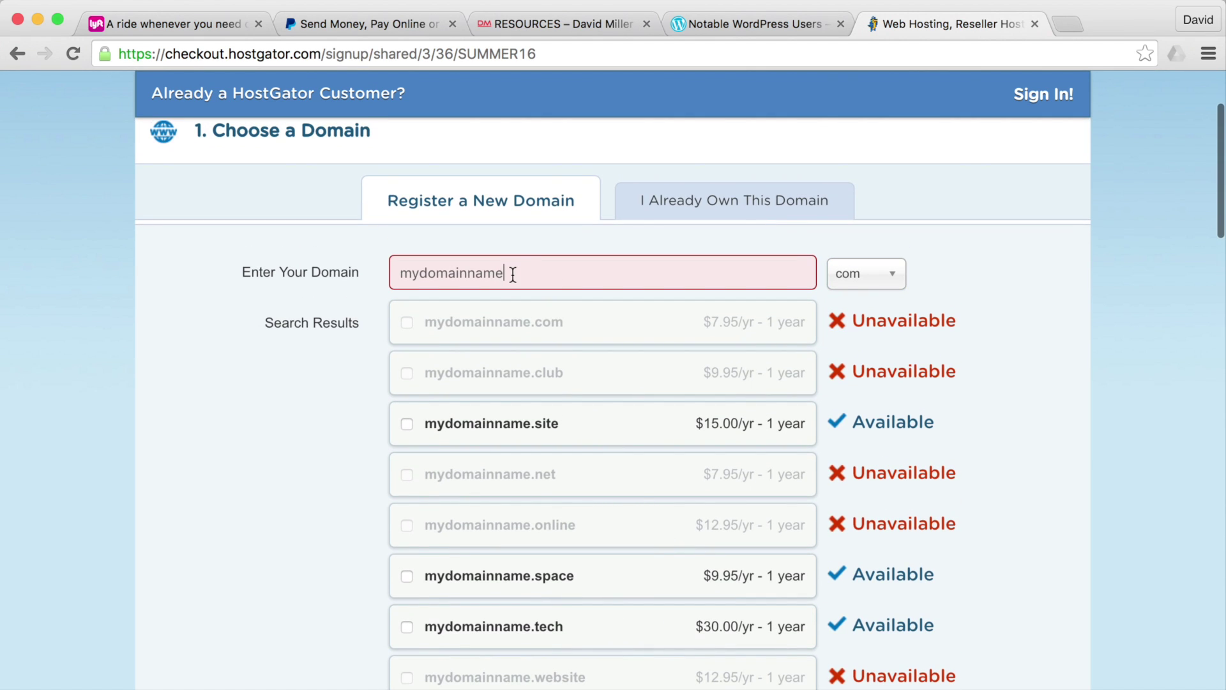
left_click(507, 273)
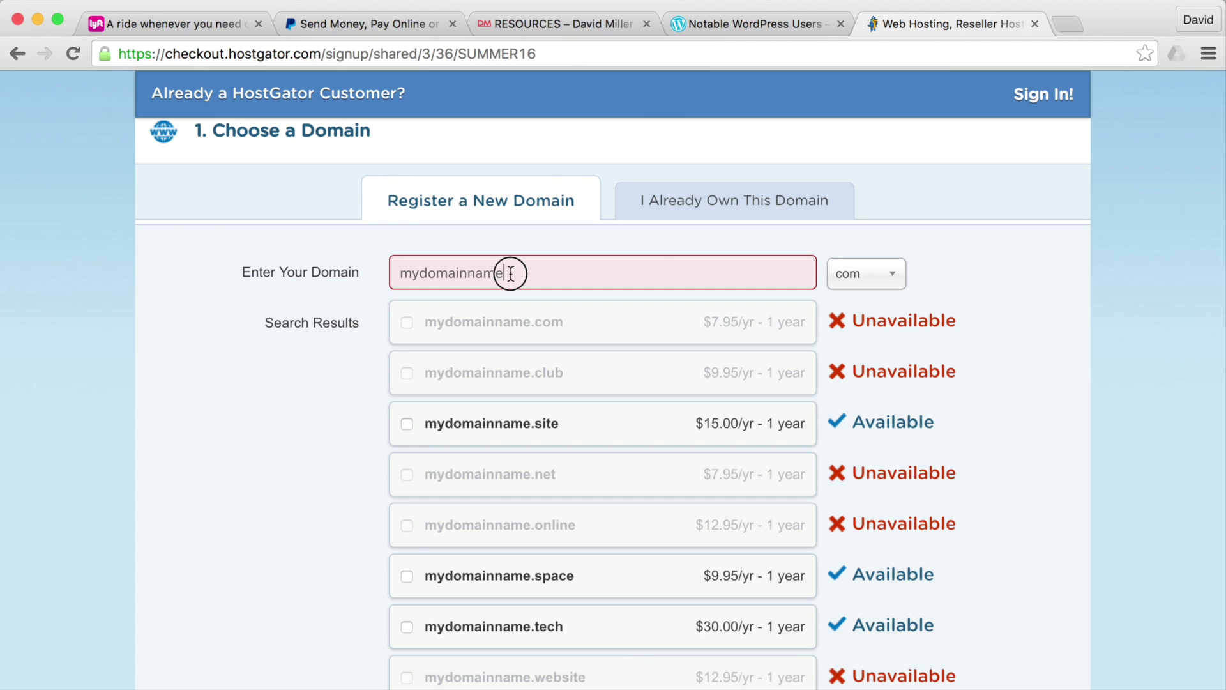
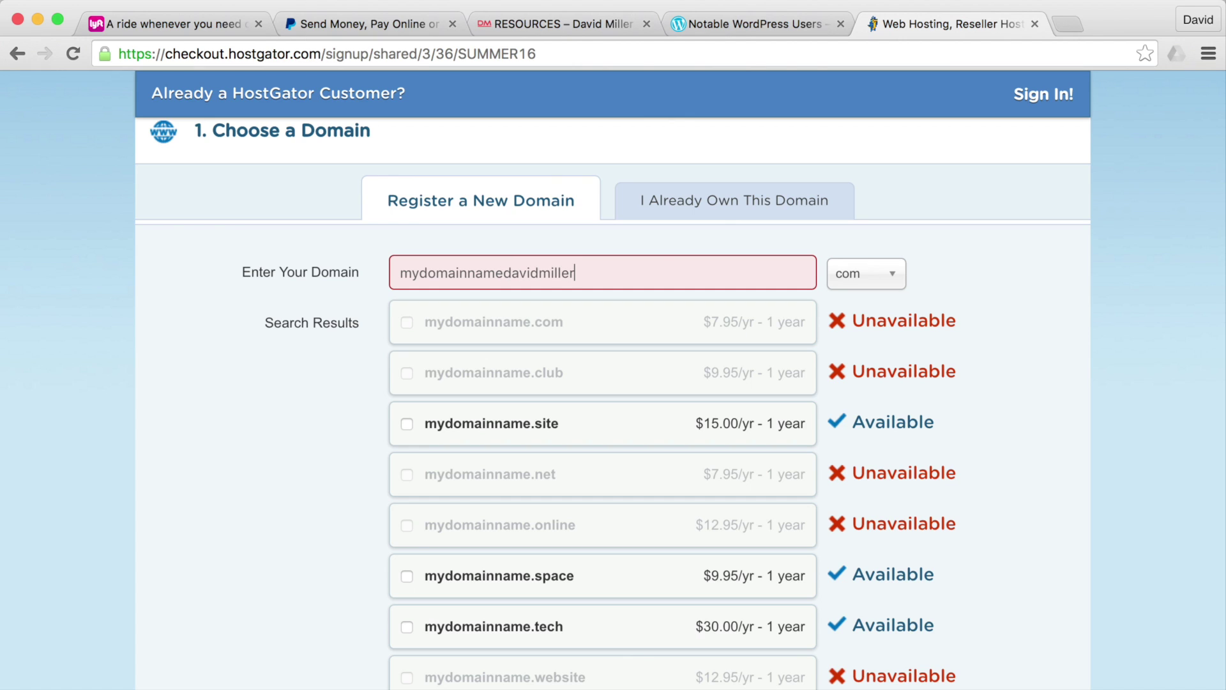
key("Tab")
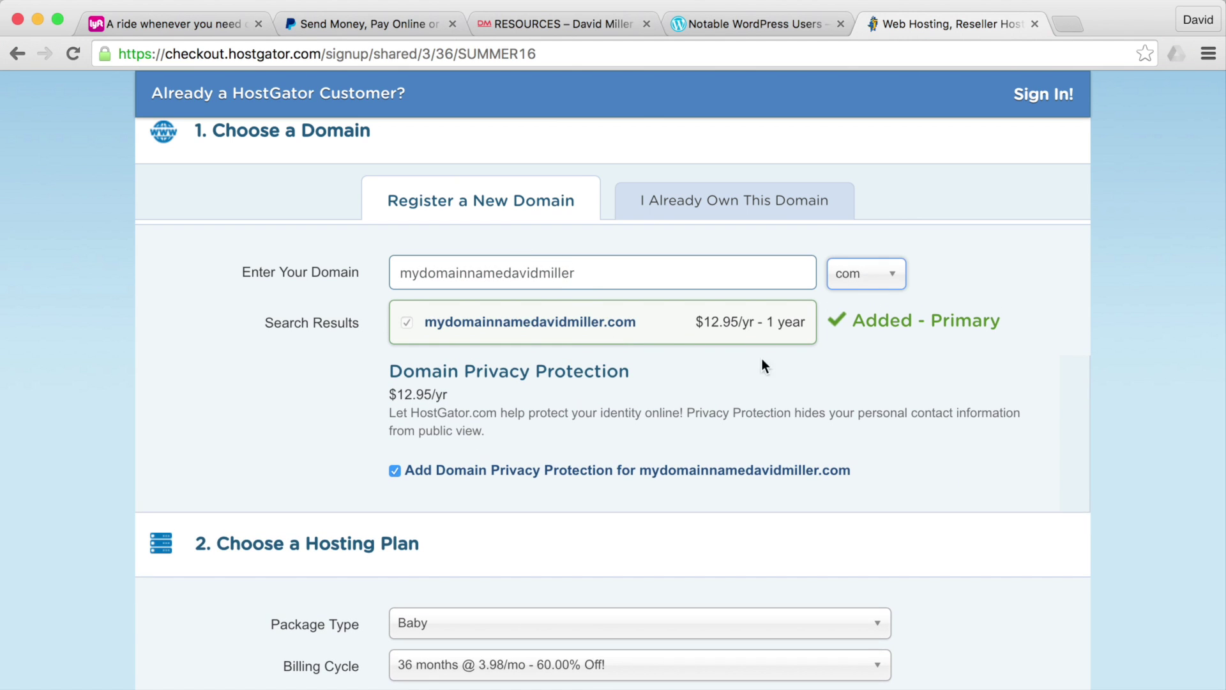
scroll(306, 417, "down", 5)
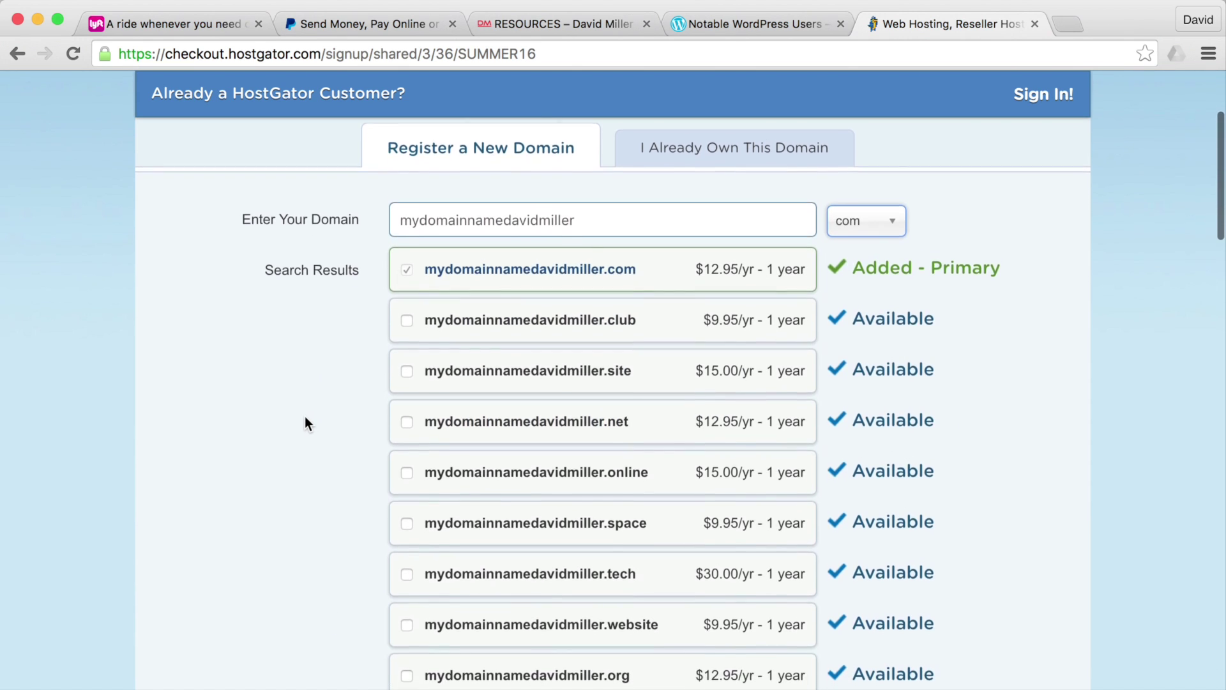
Leave Domain Privacy Protection unchecked, dropping the $12.95/yr add-on.
scroll(305, 417, "down", 7)
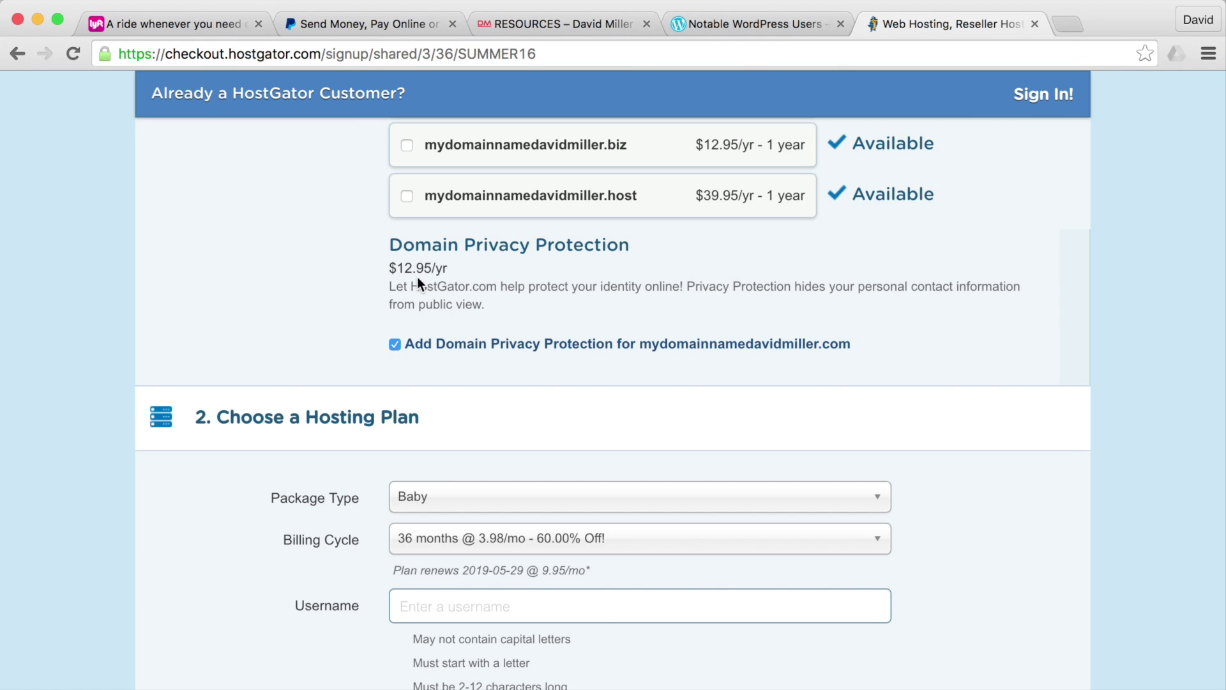
left_click(396, 343)
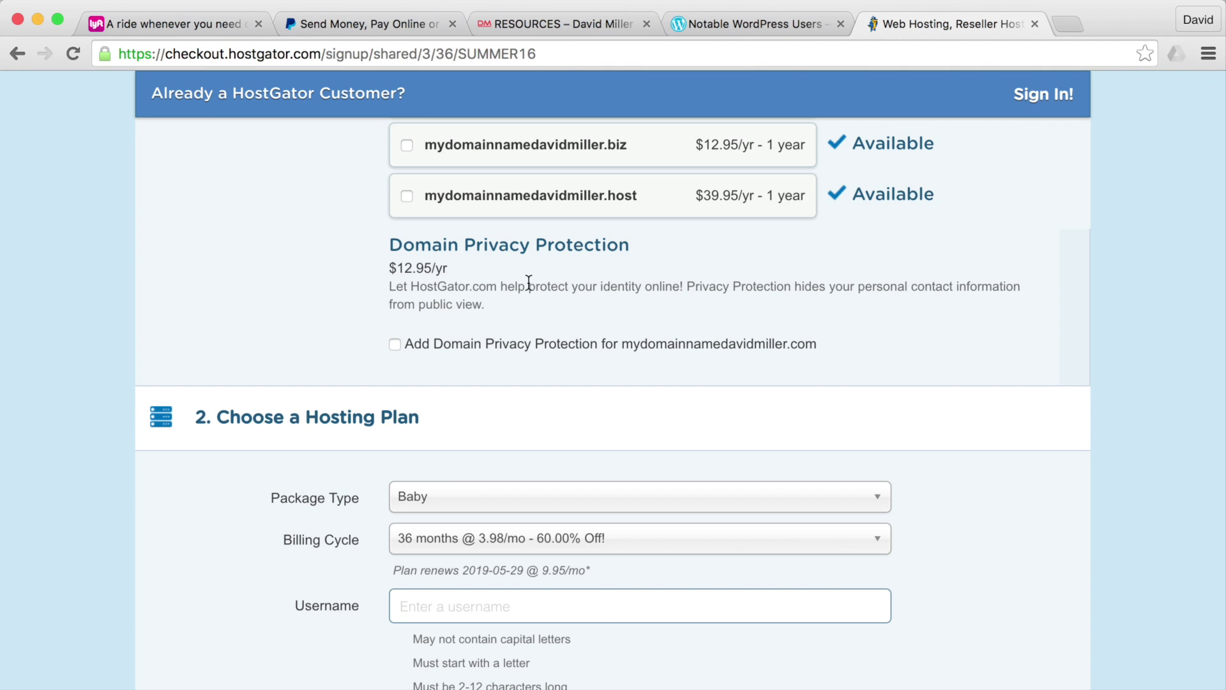
left_click(394, 344)
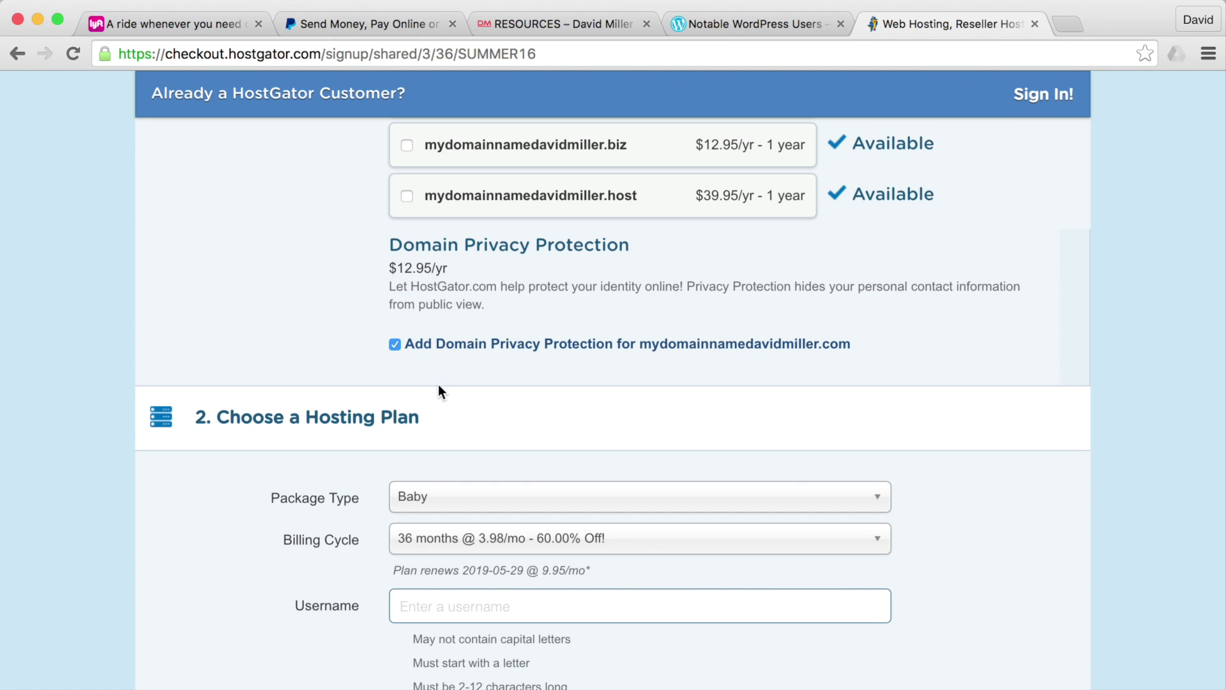
left_click(396, 344)
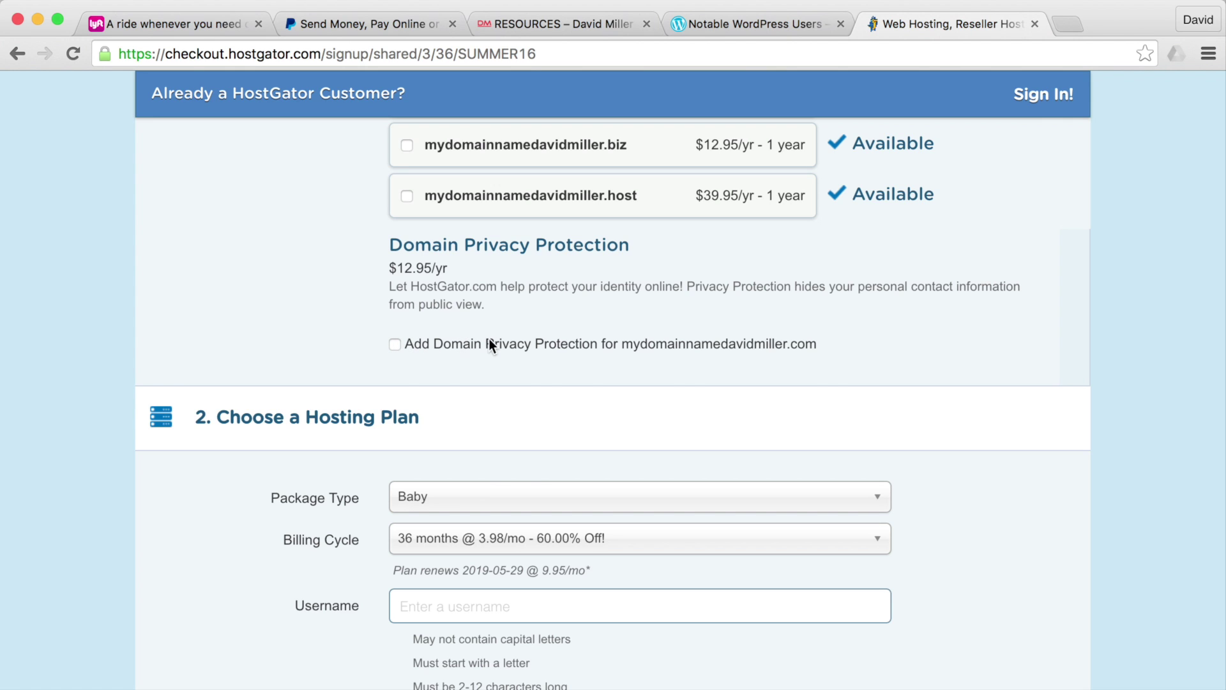
scroll(530, 317, "down", 5)
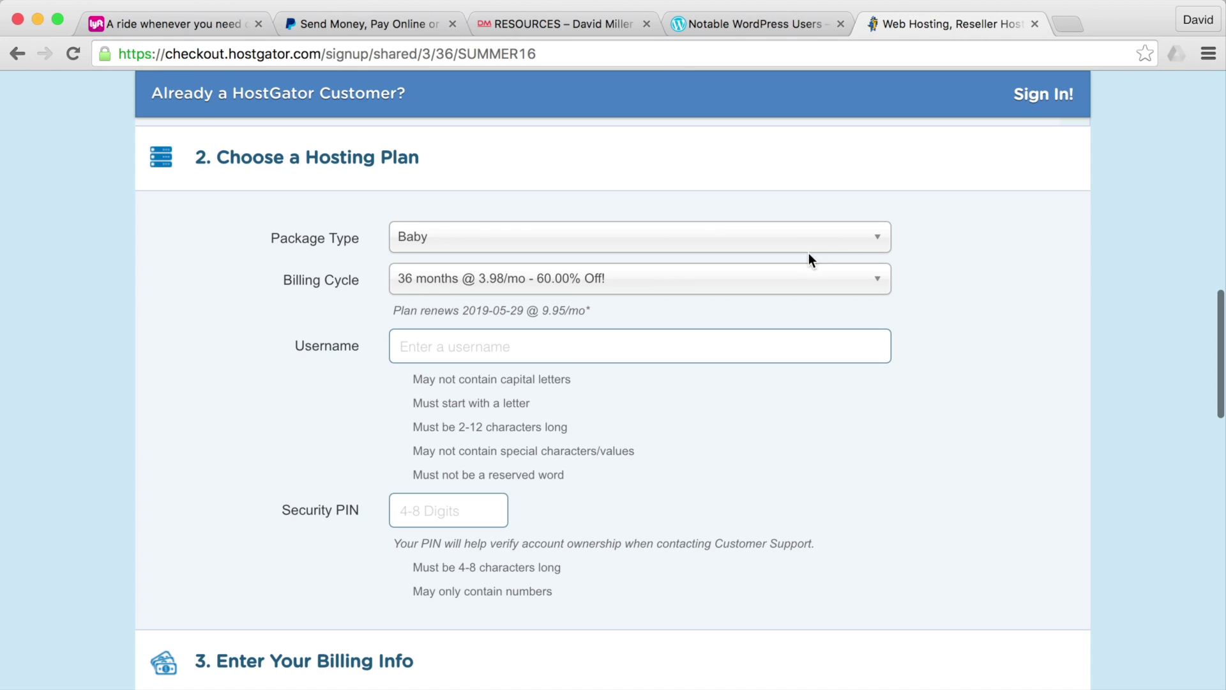
Keep the Baby package and set billing to 12 months at $4.78/mo.
left_click(870, 238)
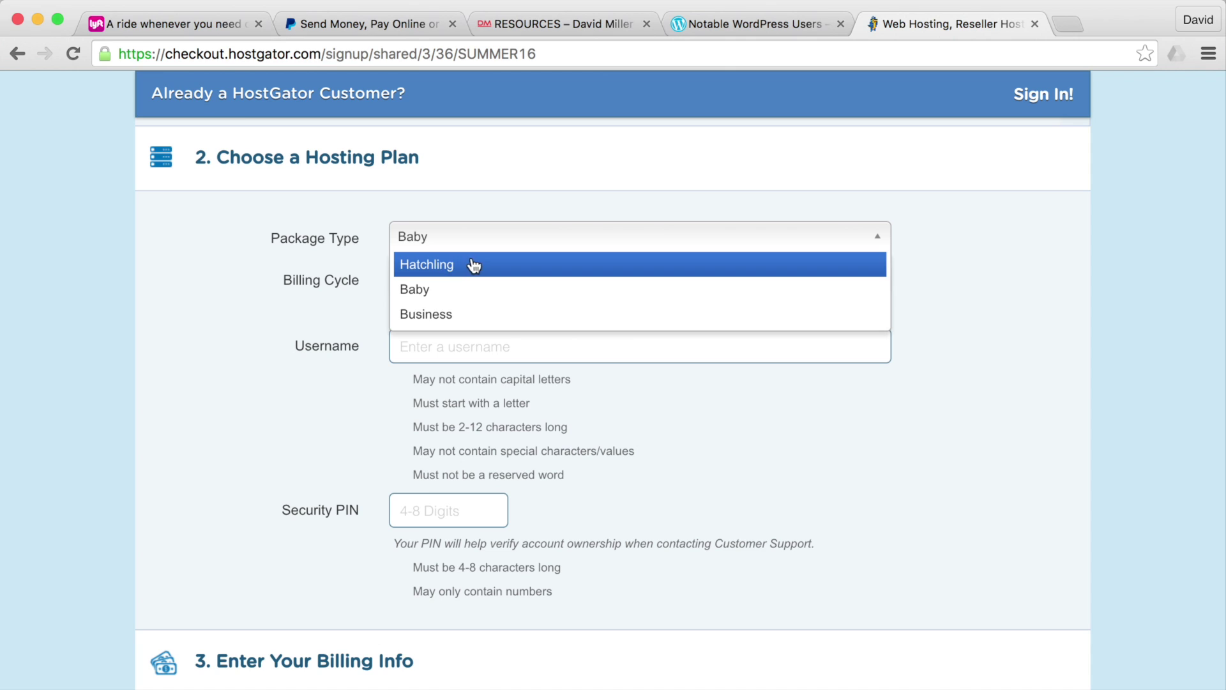
left_click(423, 294)
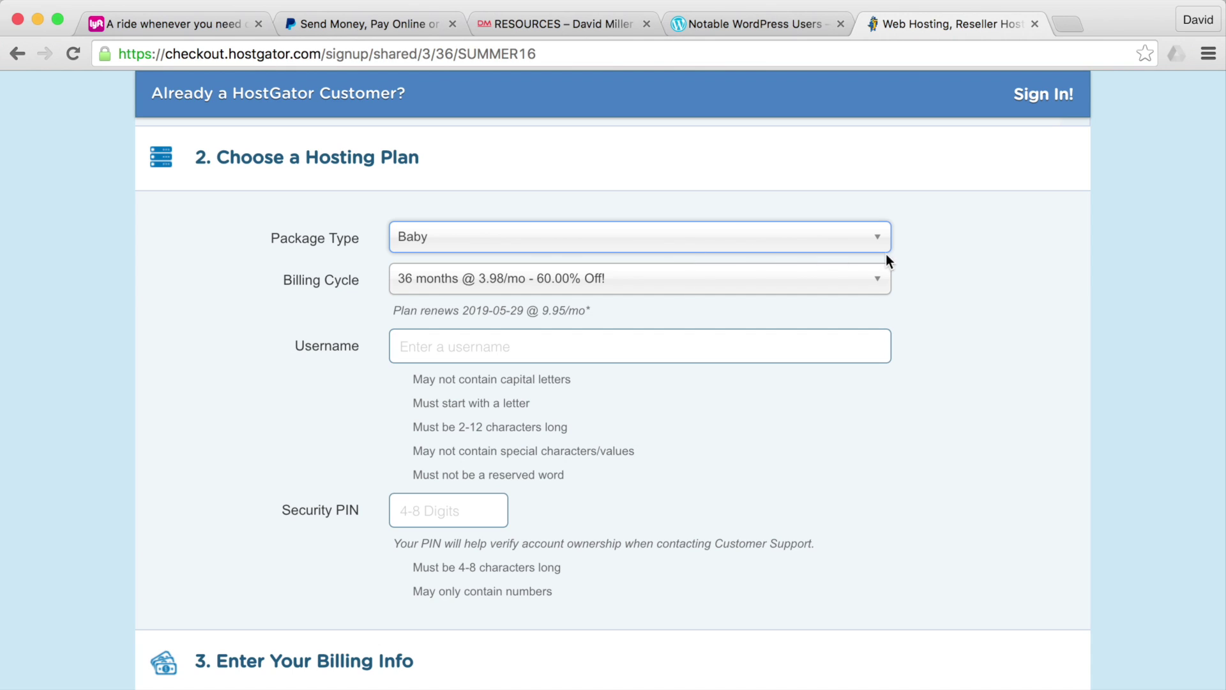
left_click(873, 290)
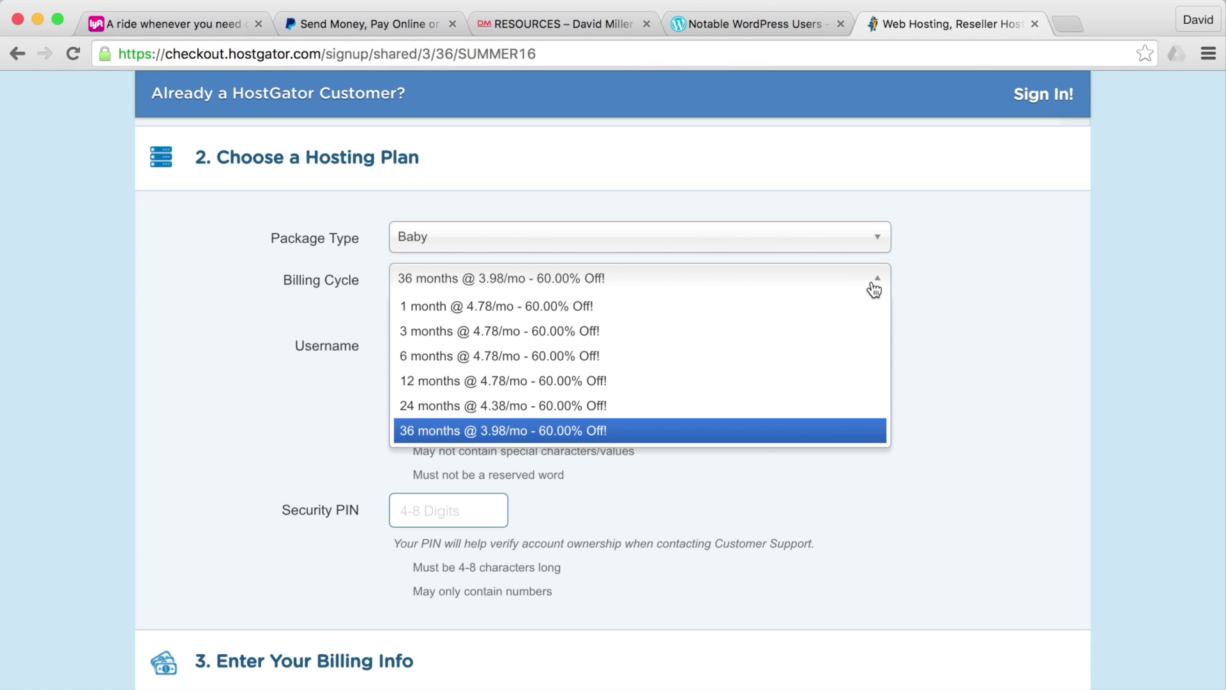
left_click(868, 279)
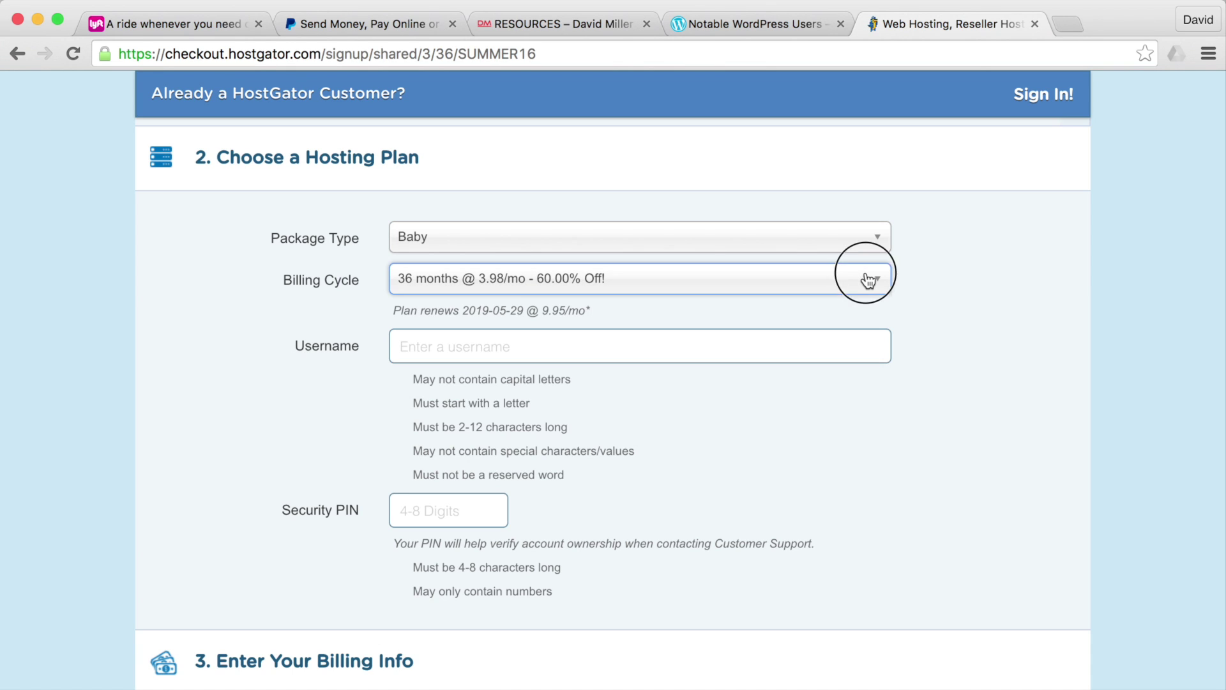
left_click(869, 280)
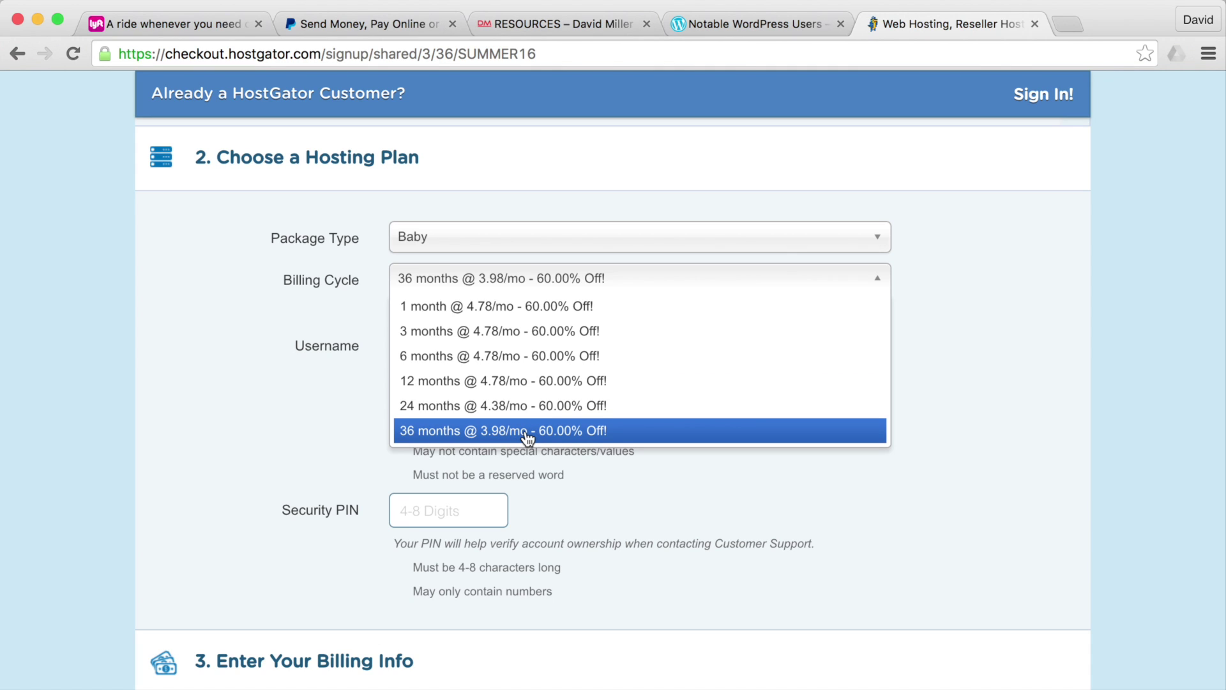
left_click(521, 382)
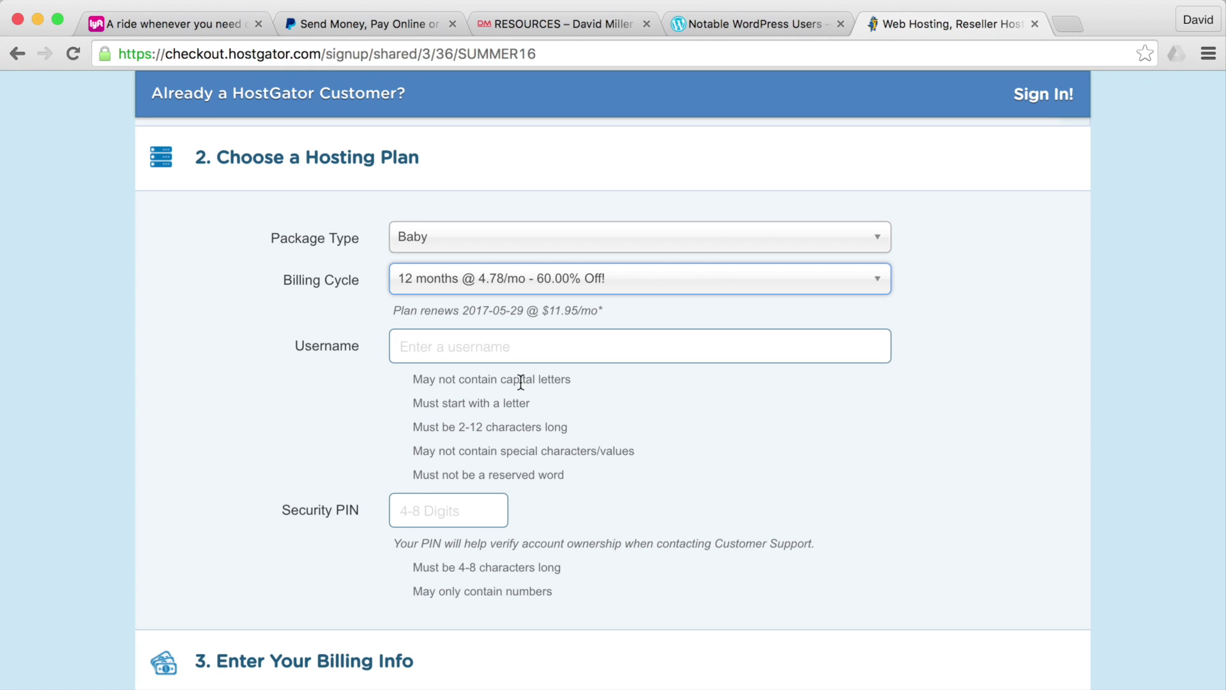
Fill in the account username and a six-digit security PIN.
left_click(507, 350)
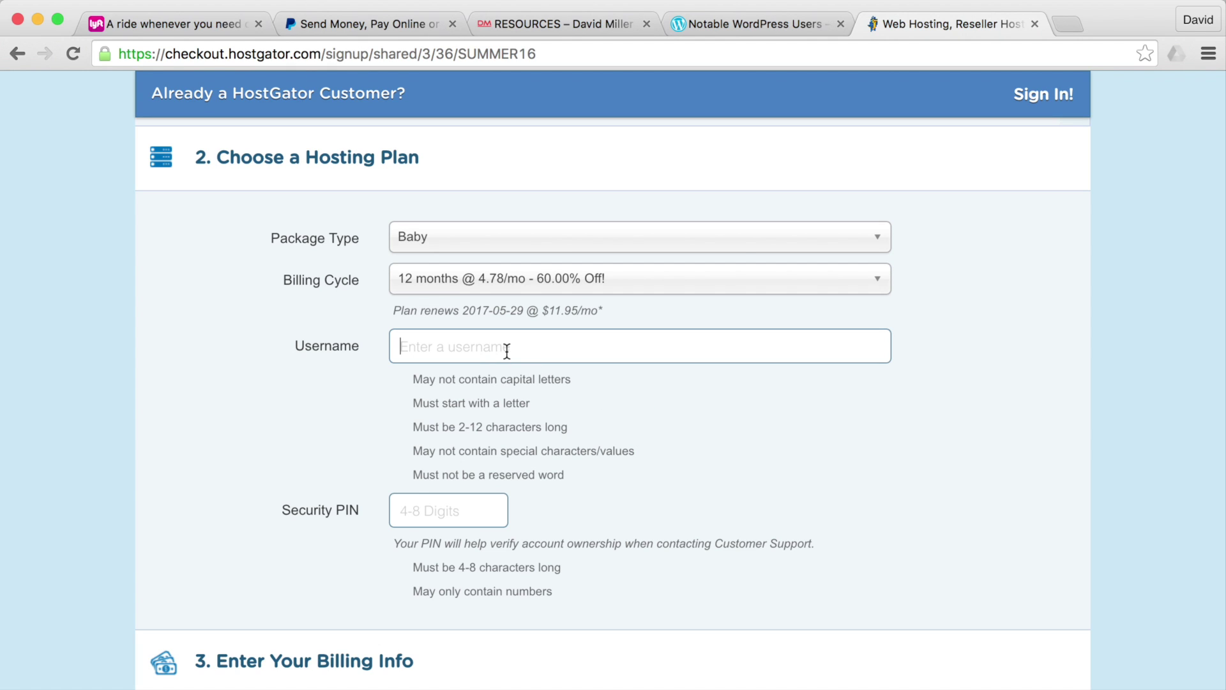
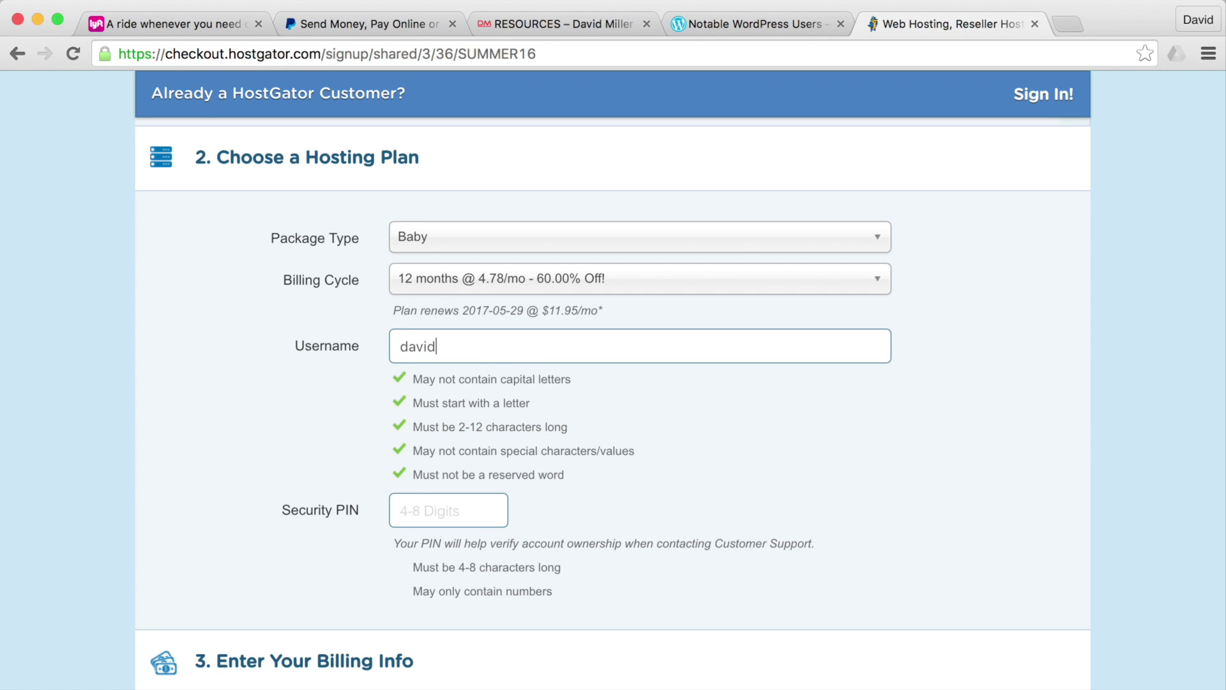
left_click(451, 521)
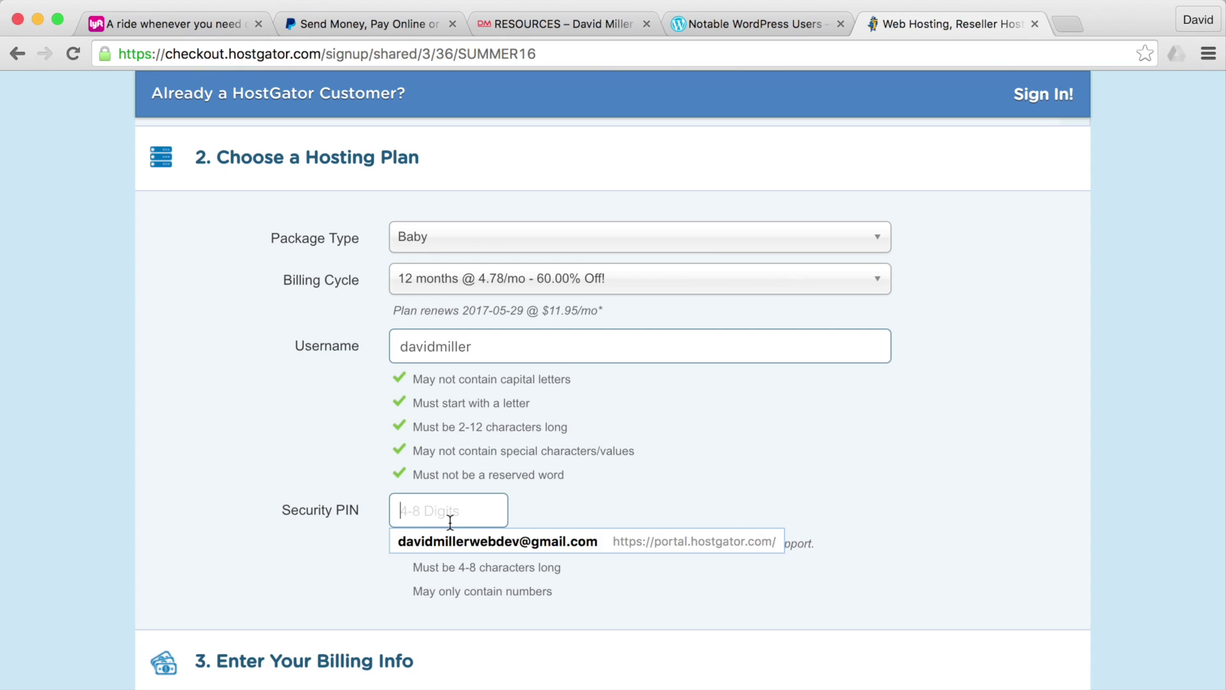
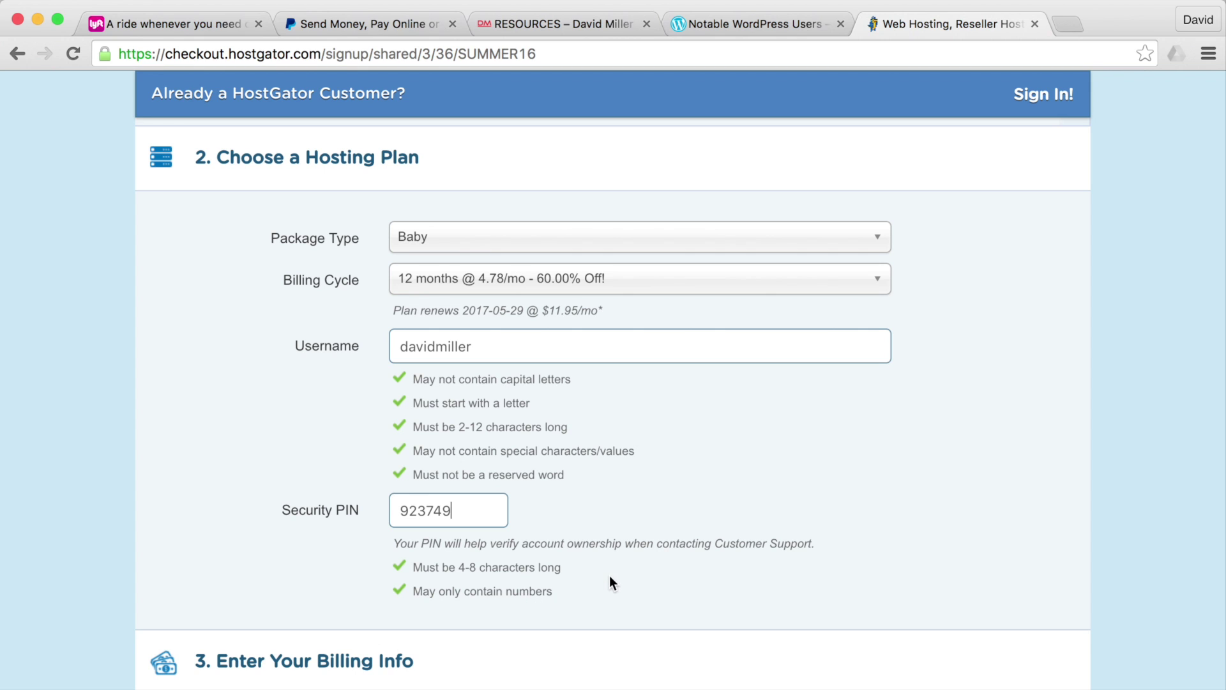
scroll(609, 577, "down", 5)
scroll(609, 576, "up", 5)
scroll(622, 532, "down", 12)
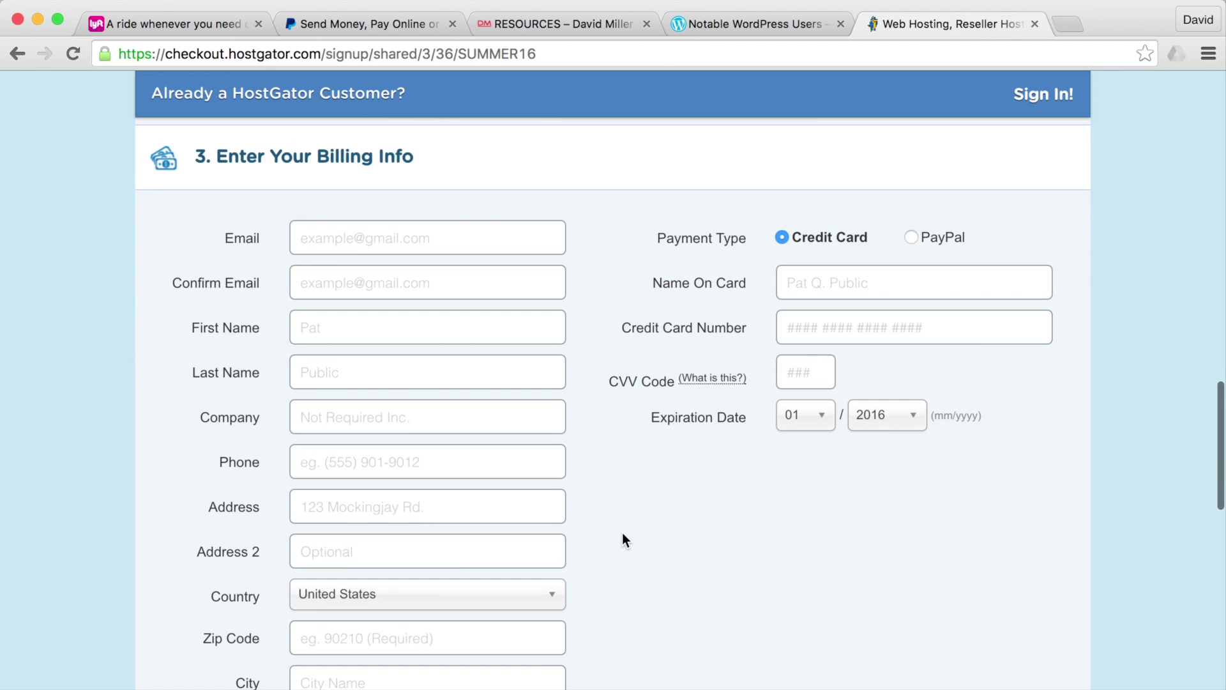
scroll(636, 438, "down", 2)
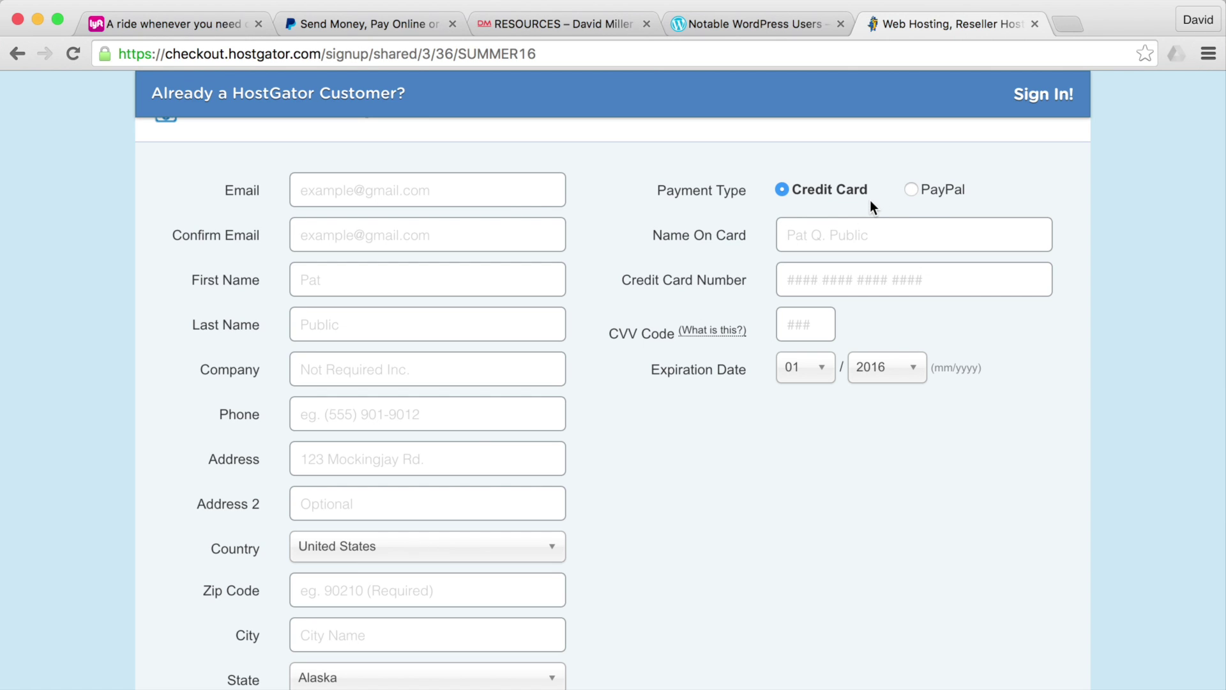
left_click(911, 190)
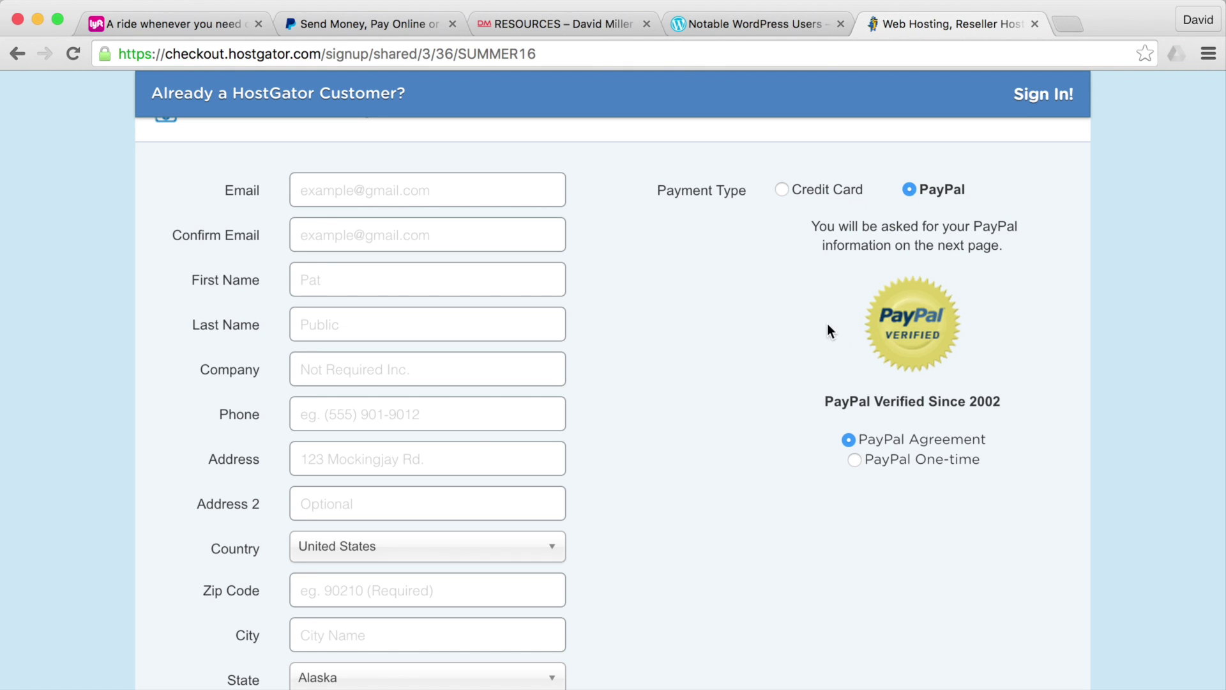
left_click(781, 190)
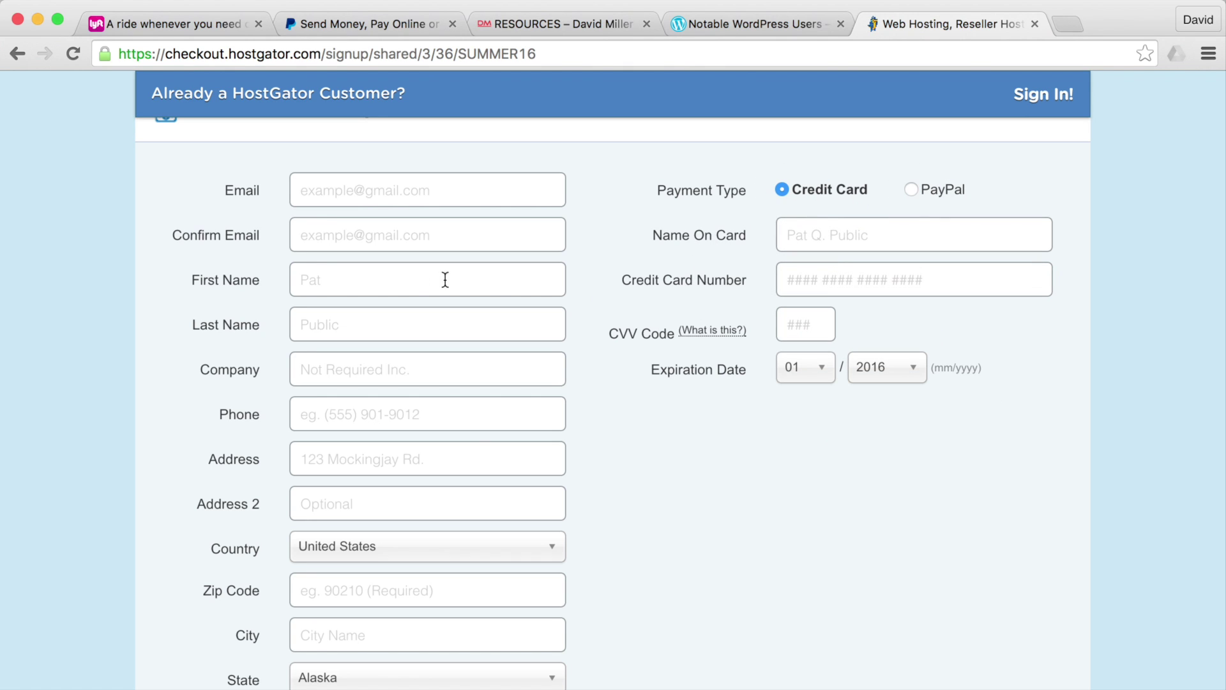
Untick the HackAlert monitoring and Site Backup add-ons.
scroll(615, 351, "down", 5)
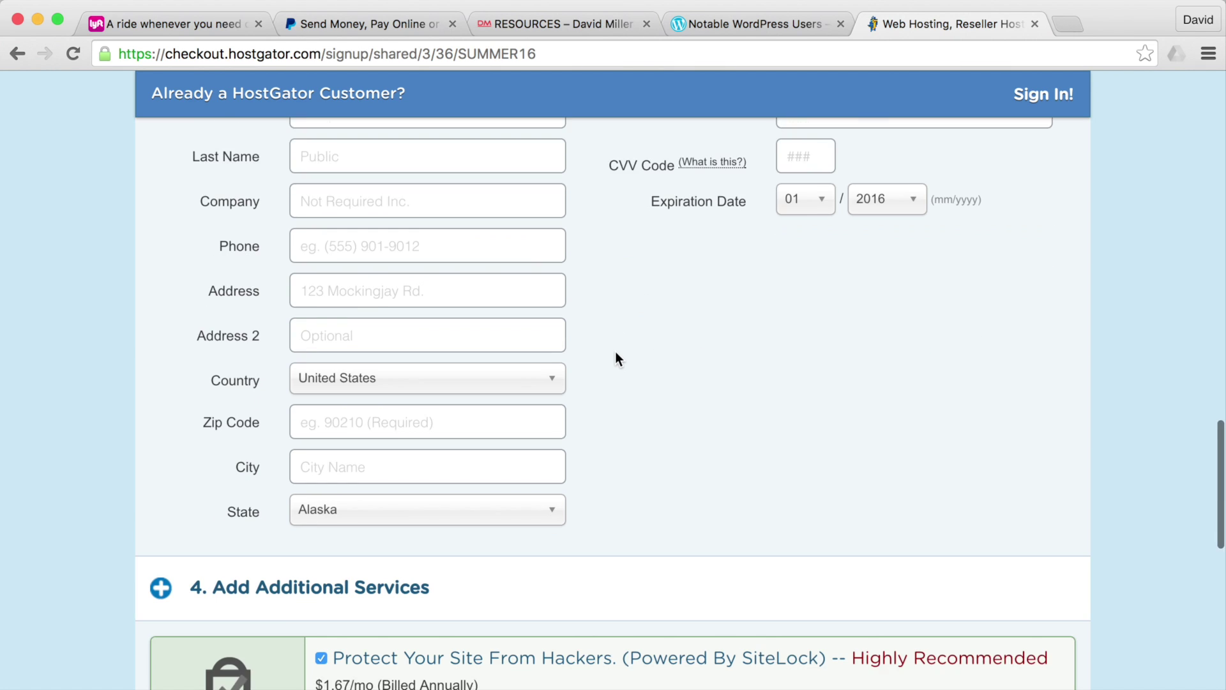
scroll(615, 351, "up", 3)
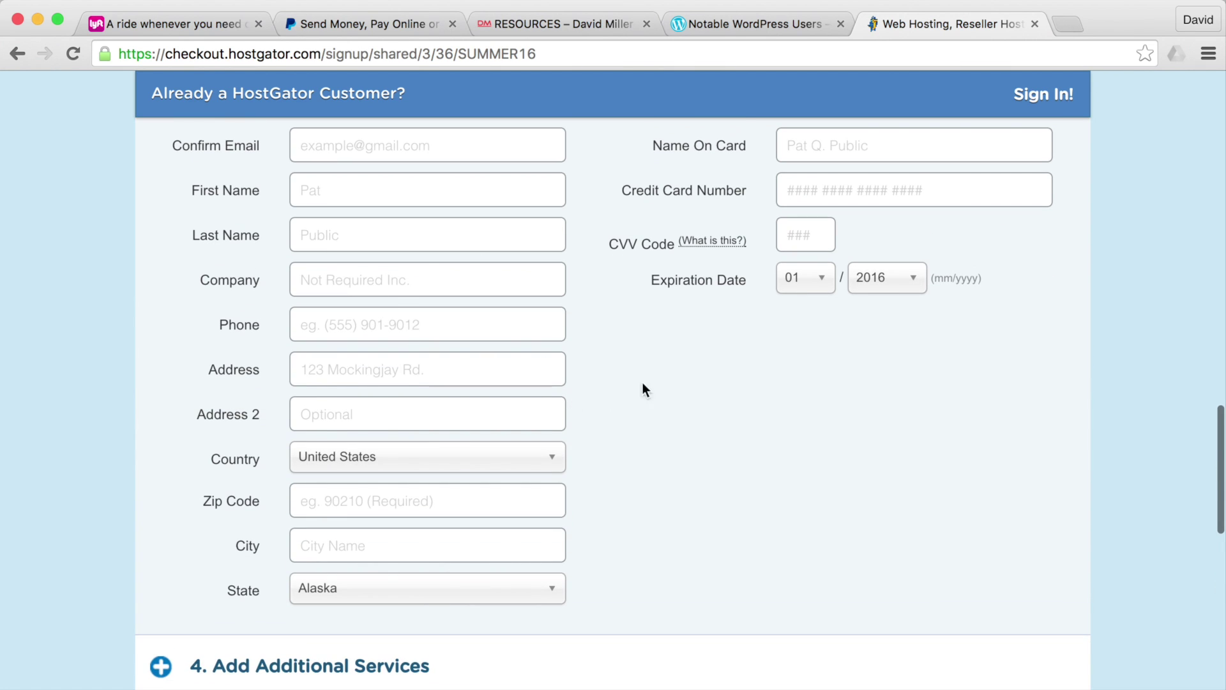
scroll(664, 403, "down", 4)
scroll(664, 399, "down", 5)
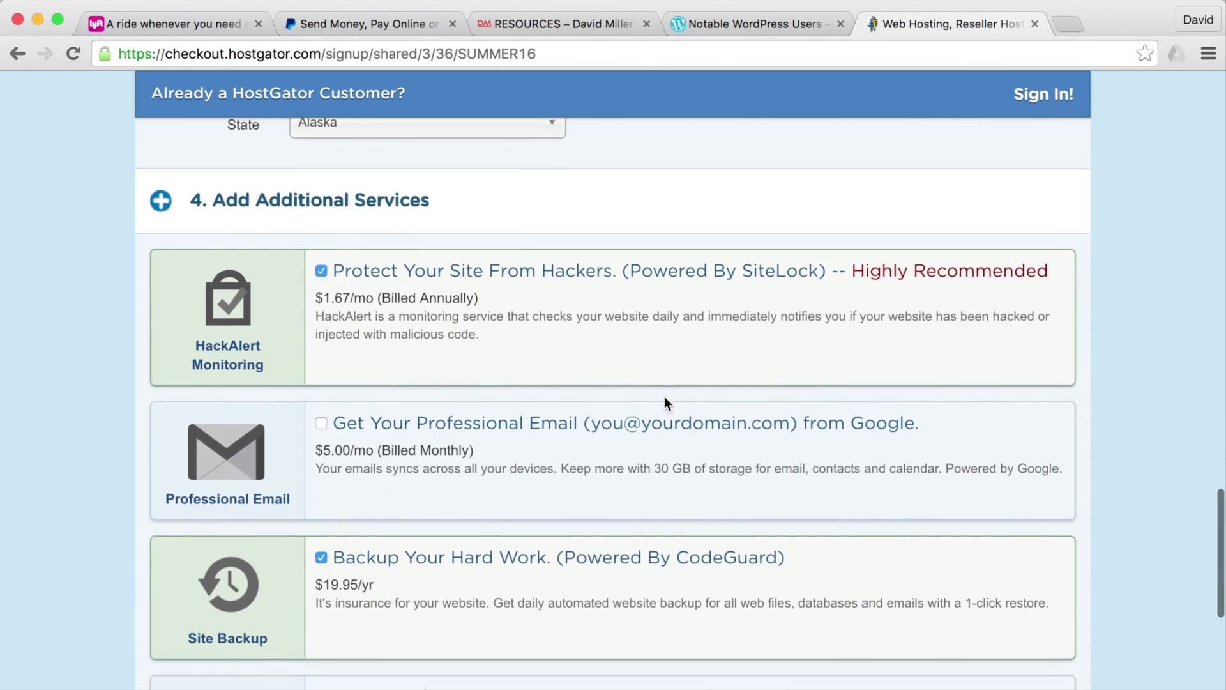
scroll(633, 402, "up", 1)
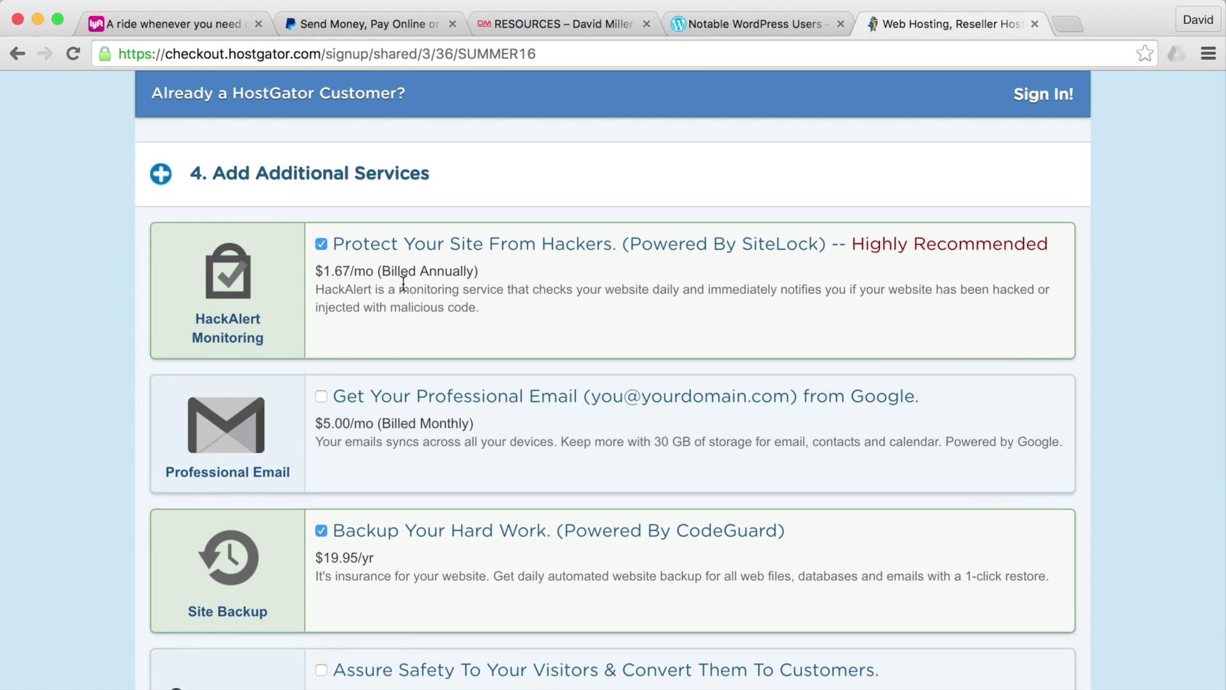
left_click(322, 247)
left_click(322, 247)
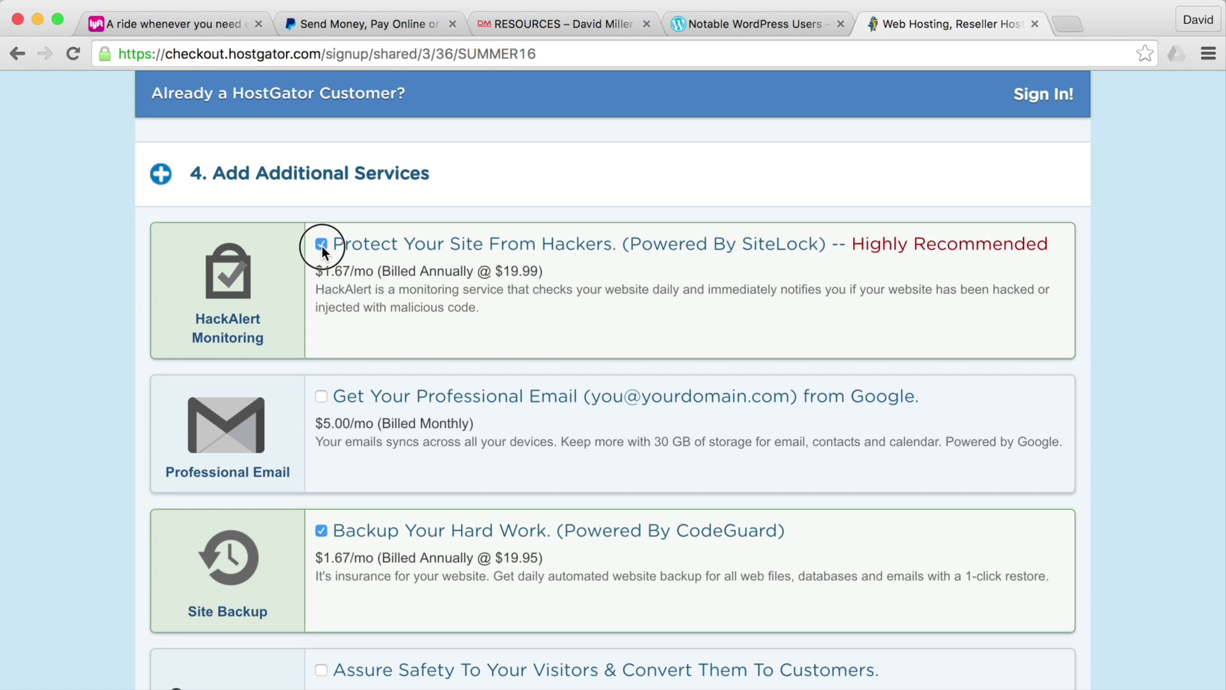
left_click(322, 246)
left_click(319, 530)
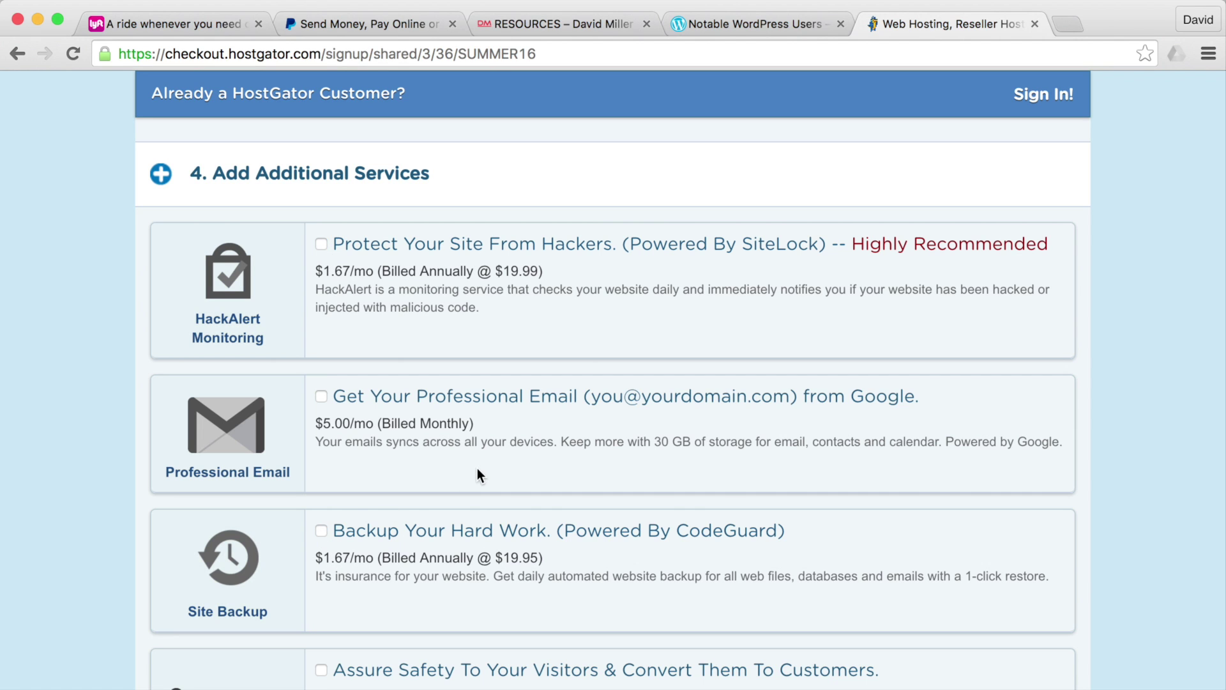
Leave HackAlert and Professional Email unchecked so no add-ons remain selected.
scroll(477, 468, "down", 1)
left_click(322, 200)
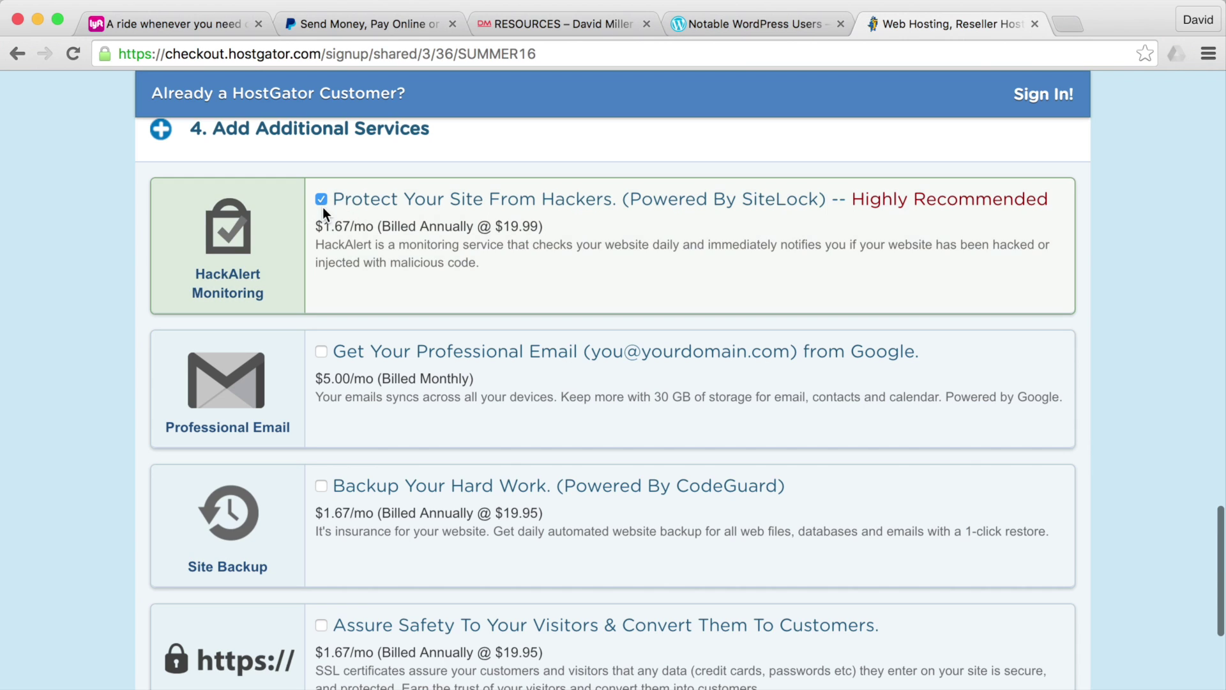
left_click(322, 201)
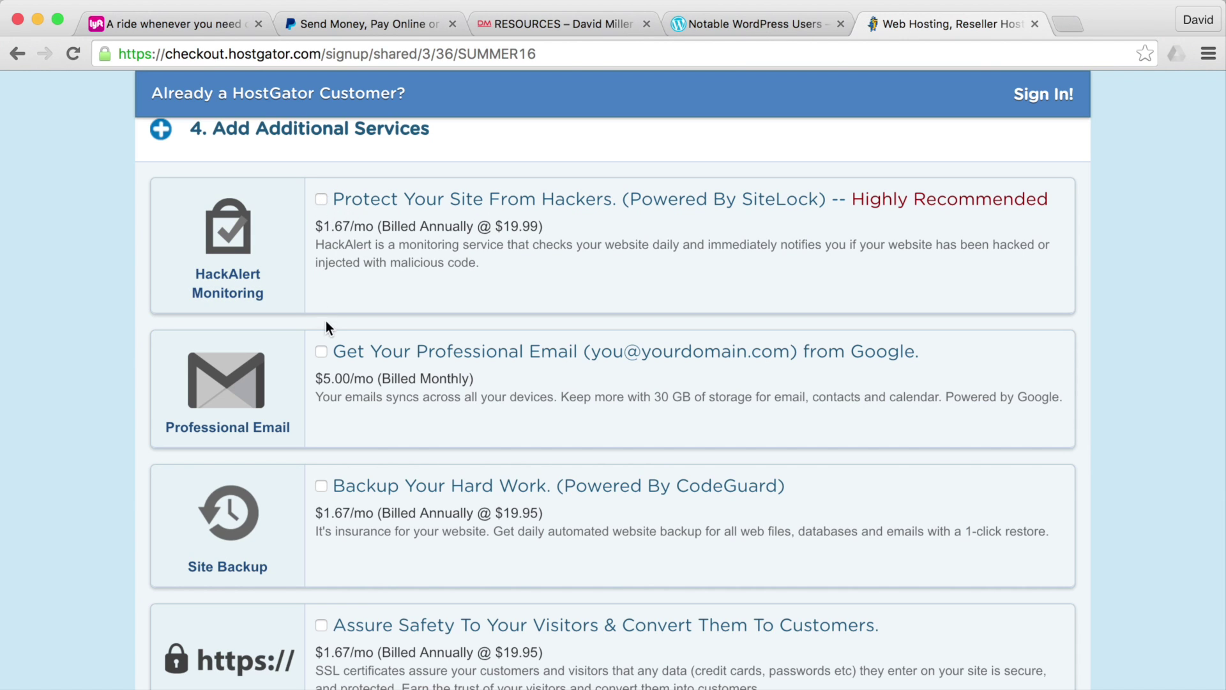
left_click(322, 354)
left_click(323, 354)
scroll(433, 320, "down", 2)
scroll(433, 321, "down", 4)
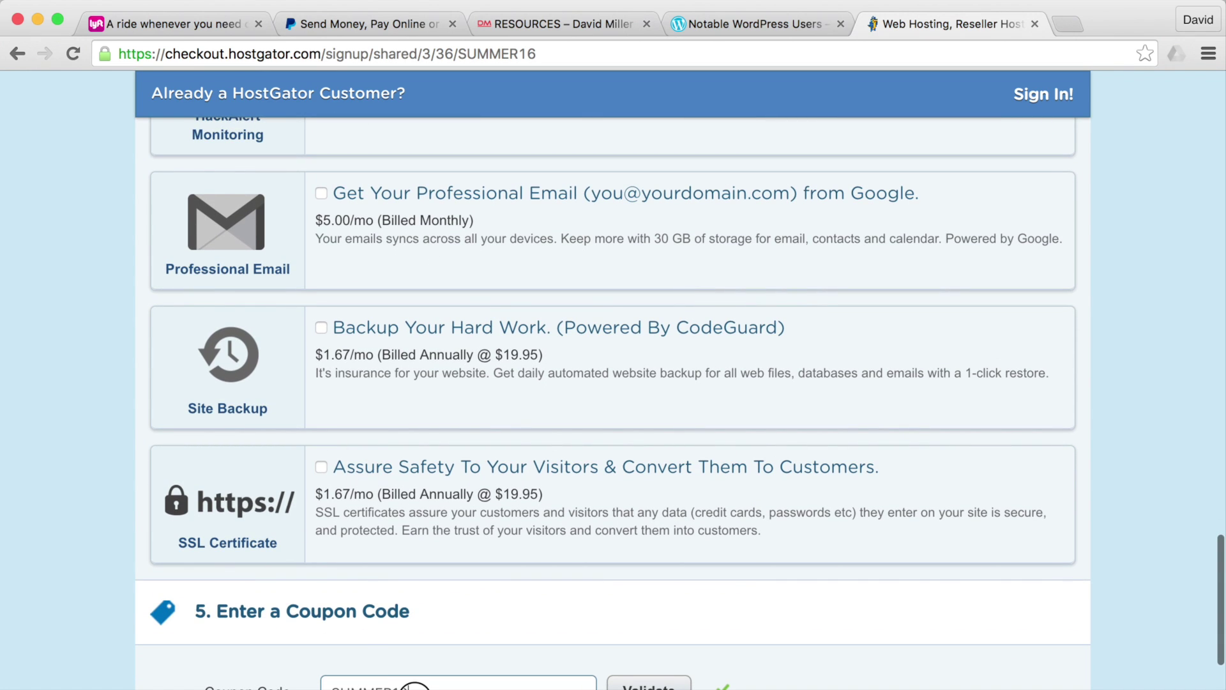
Replace coupon SUMMER16 with DiscountHosting1 and validate it for a $45.07 discount.
double_click(334, 684)
scroll(447, 478, "down", 5)
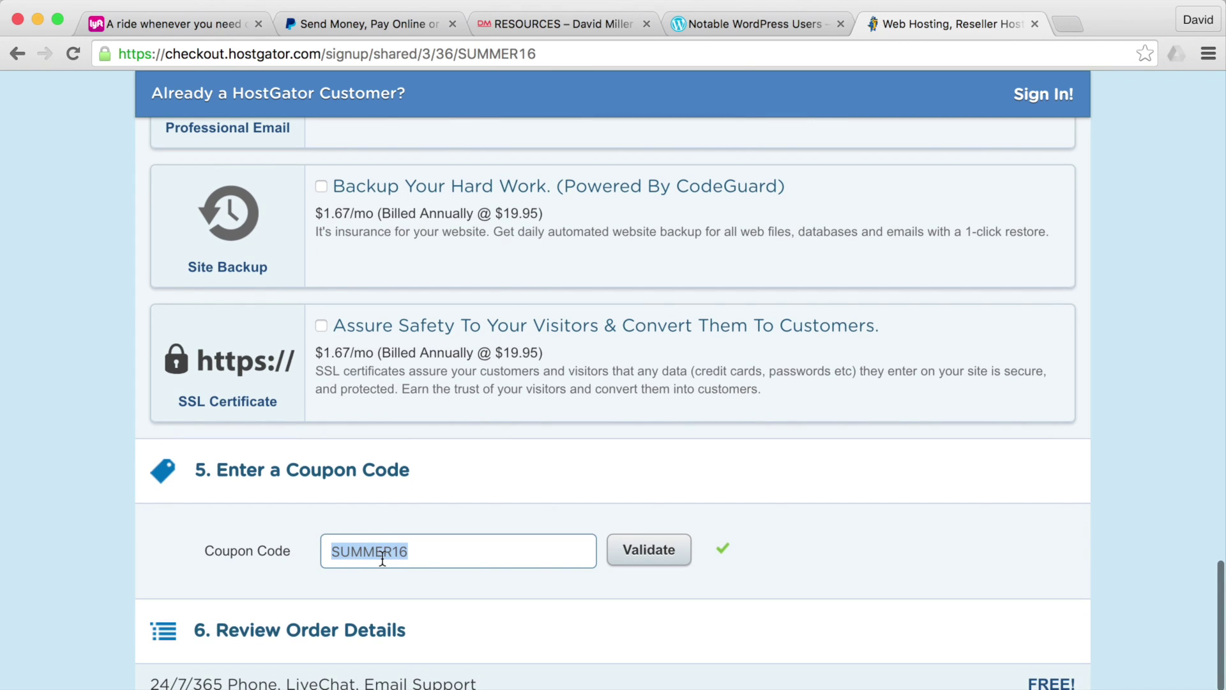
double_click(381, 553)
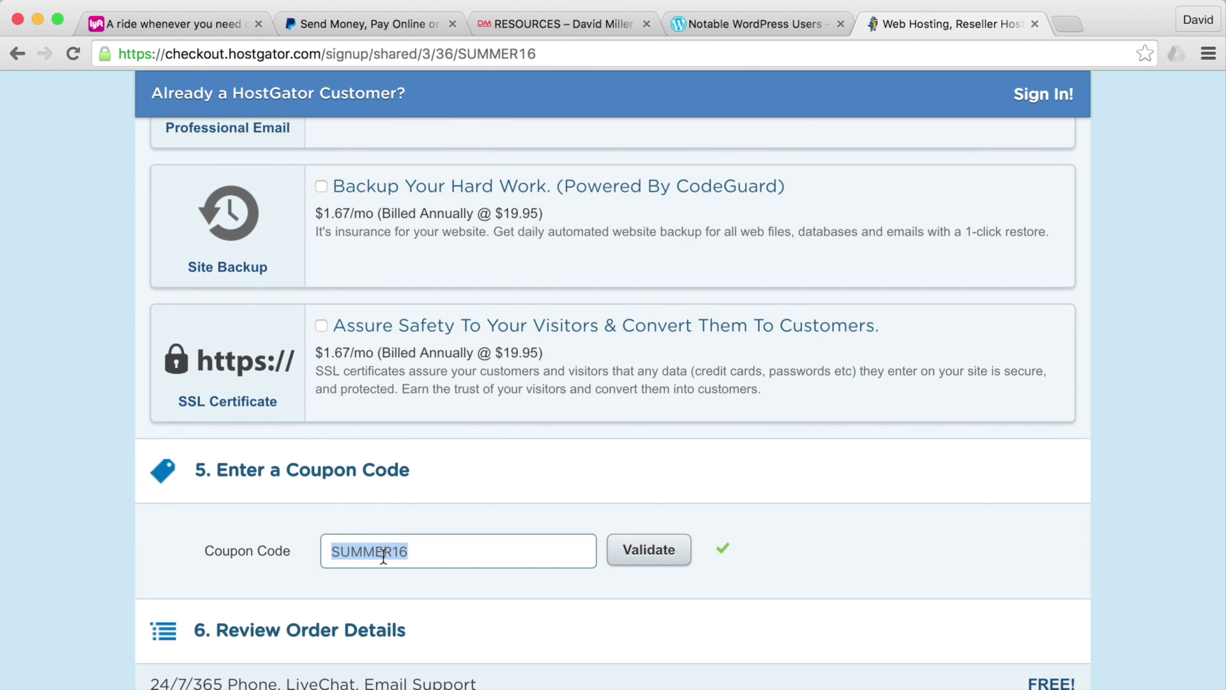
type("Dis")
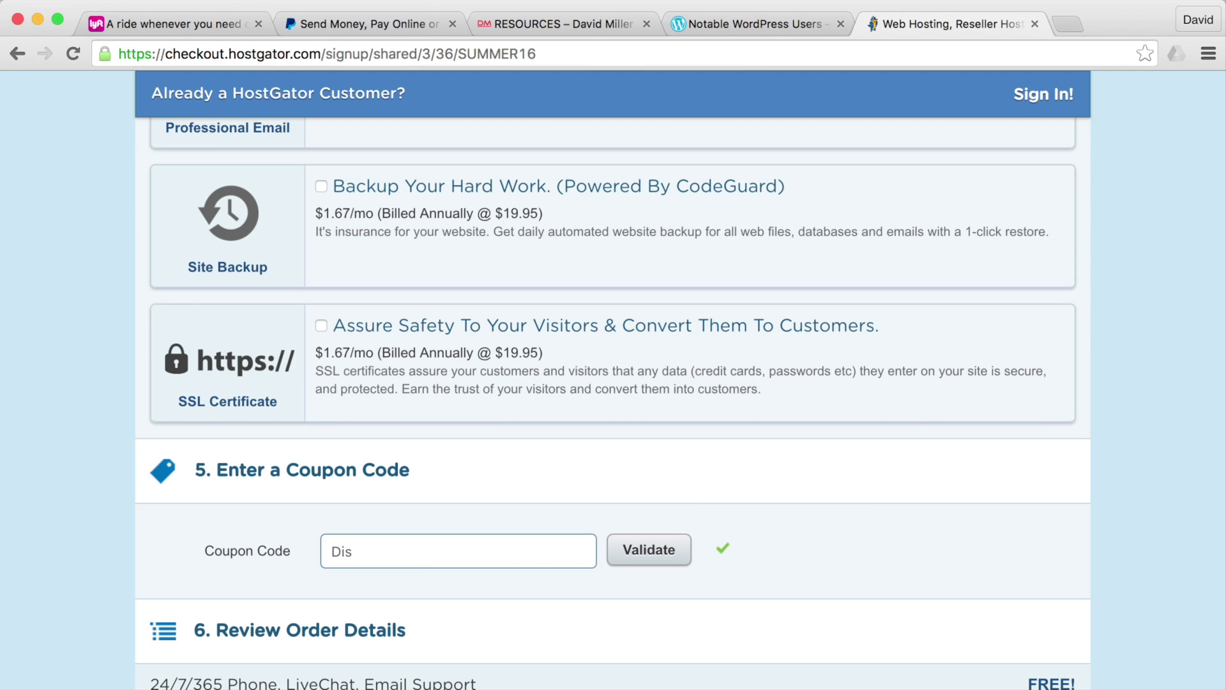
type("countHosting1")
left_click(650, 553)
scroll(822, 497, "down", 2)
scroll(821, 504, "down", 4)
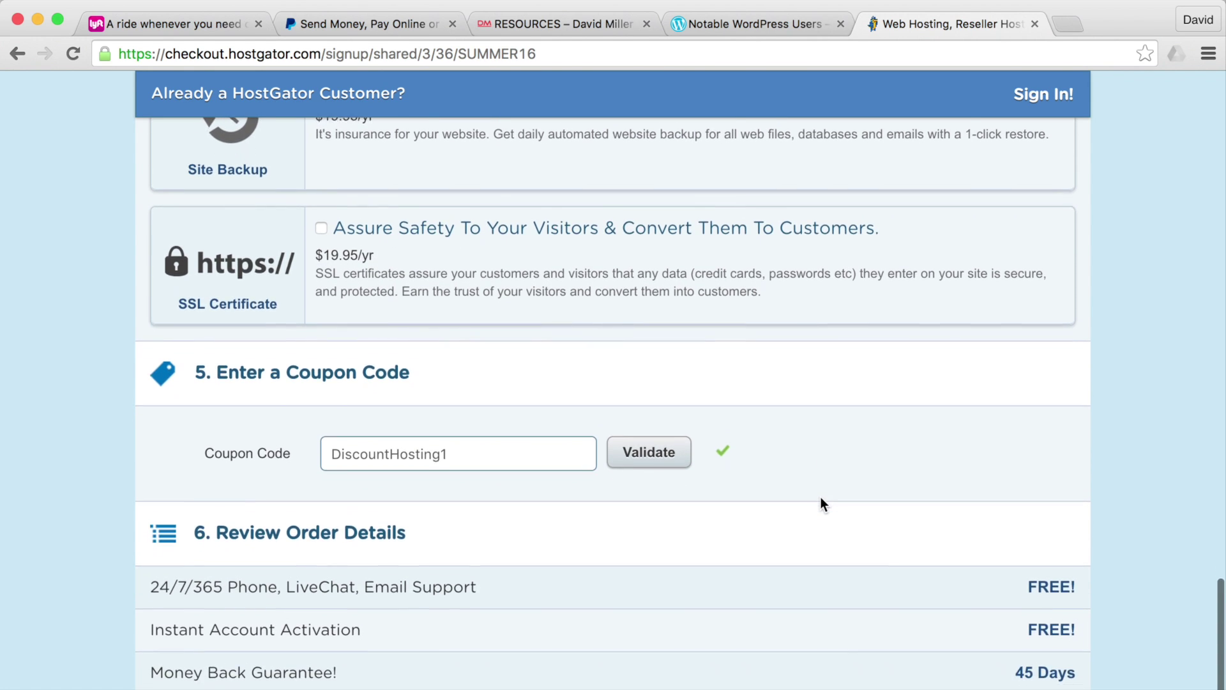
scroll(822, 496, "down", 3)
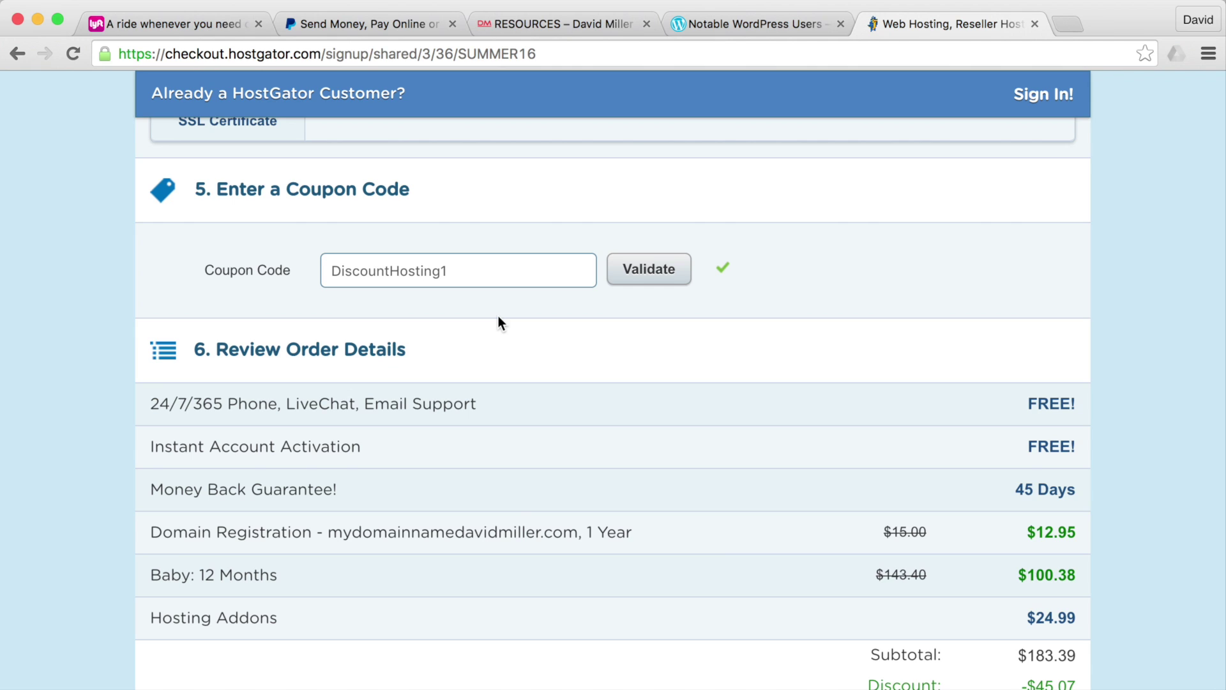
Review the order: free support, 45-day guarantee, domain price, Baby 12 Months at $100.38.
scroll(498, 315, "down", 1)
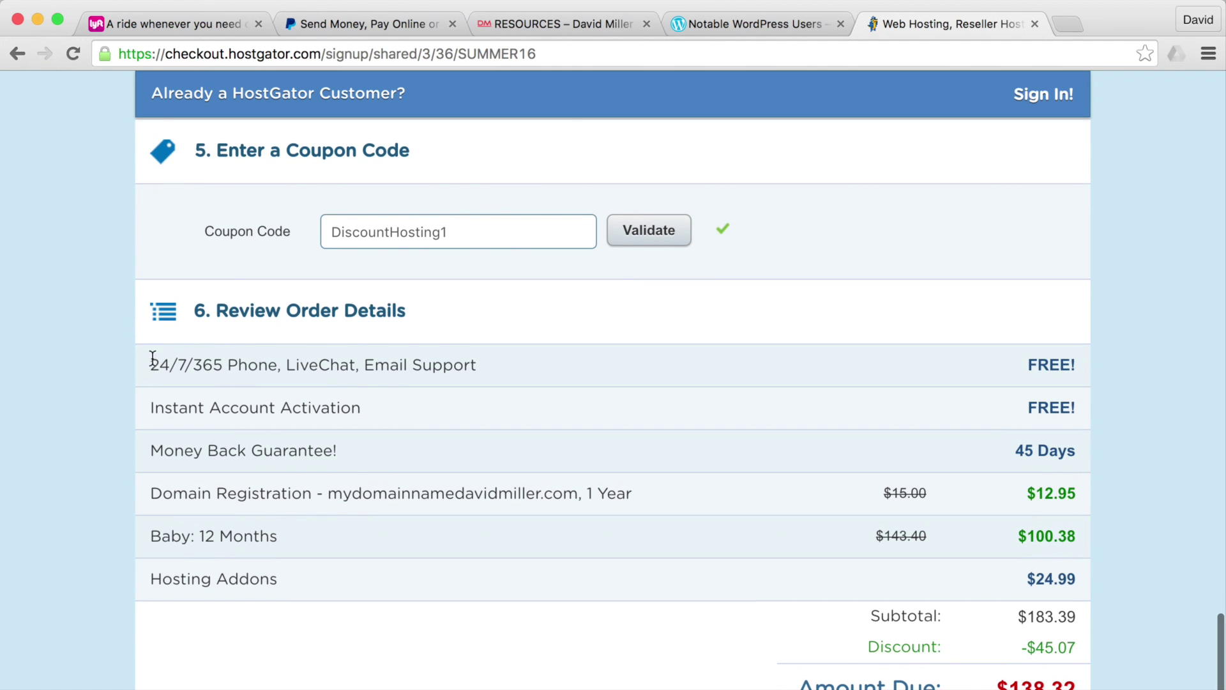
left_click_drag(147, 361, 1045, 382)
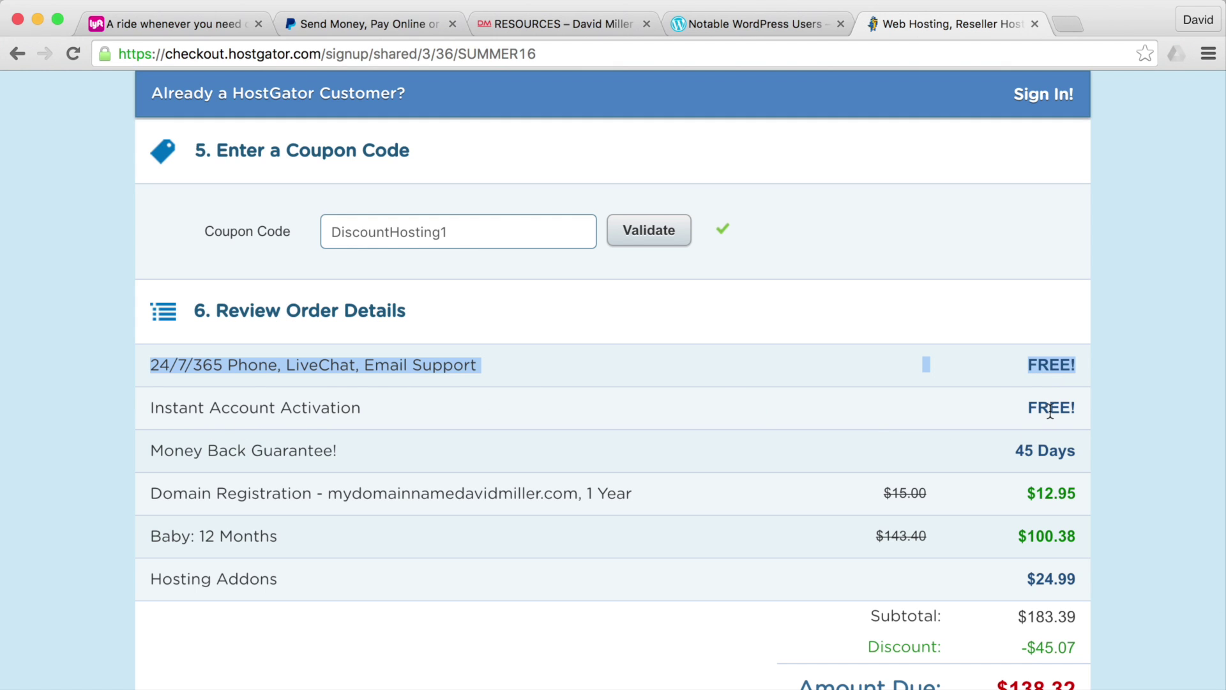
left_click(1050, 410)
left_click_drag(1014, 451, 1082, 454)
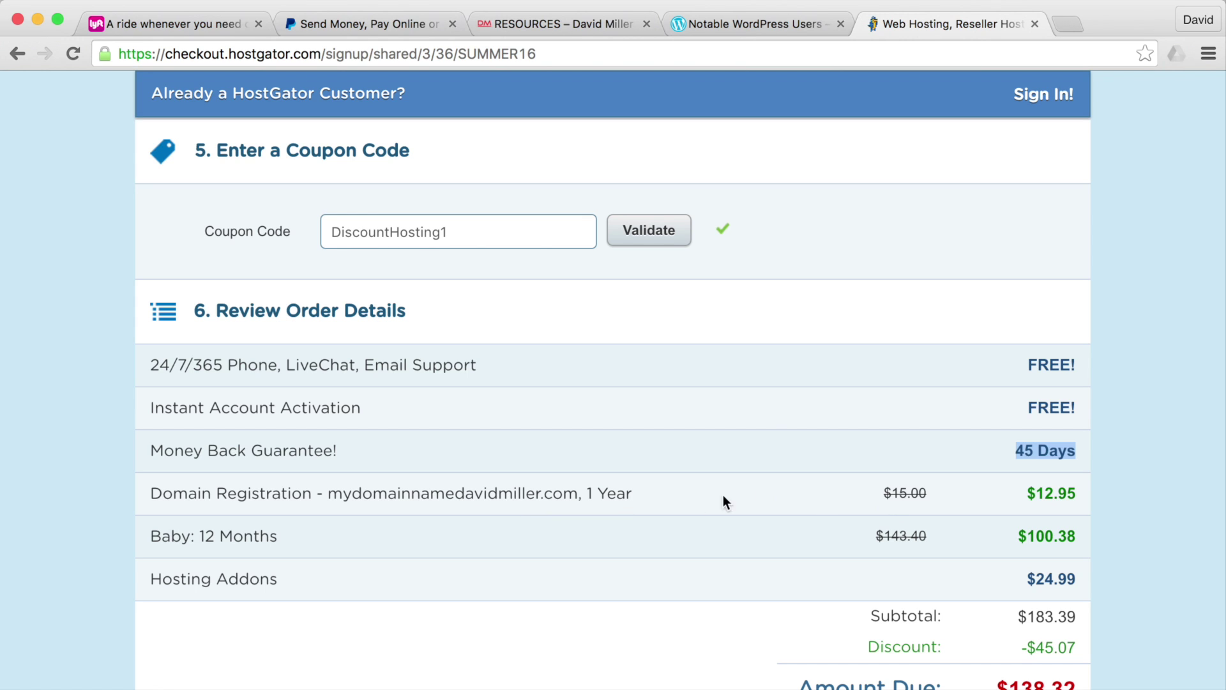
left_click_drag(1025, 494, 1064, 495)
left_click_drag(152, 535, 284, 535)
left_click_drag(1014, 534, 1084, 537)
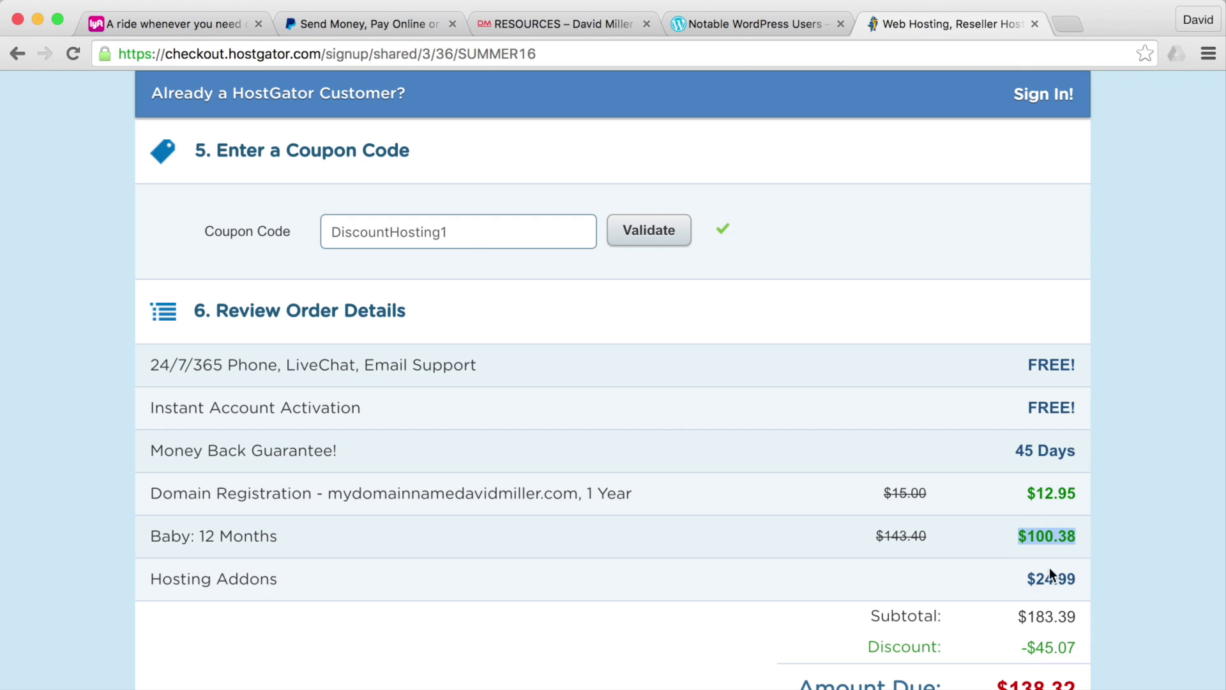
Check the $45.07 discount and accept the Terms of Service.
scroll(931, 538, "down", 2)
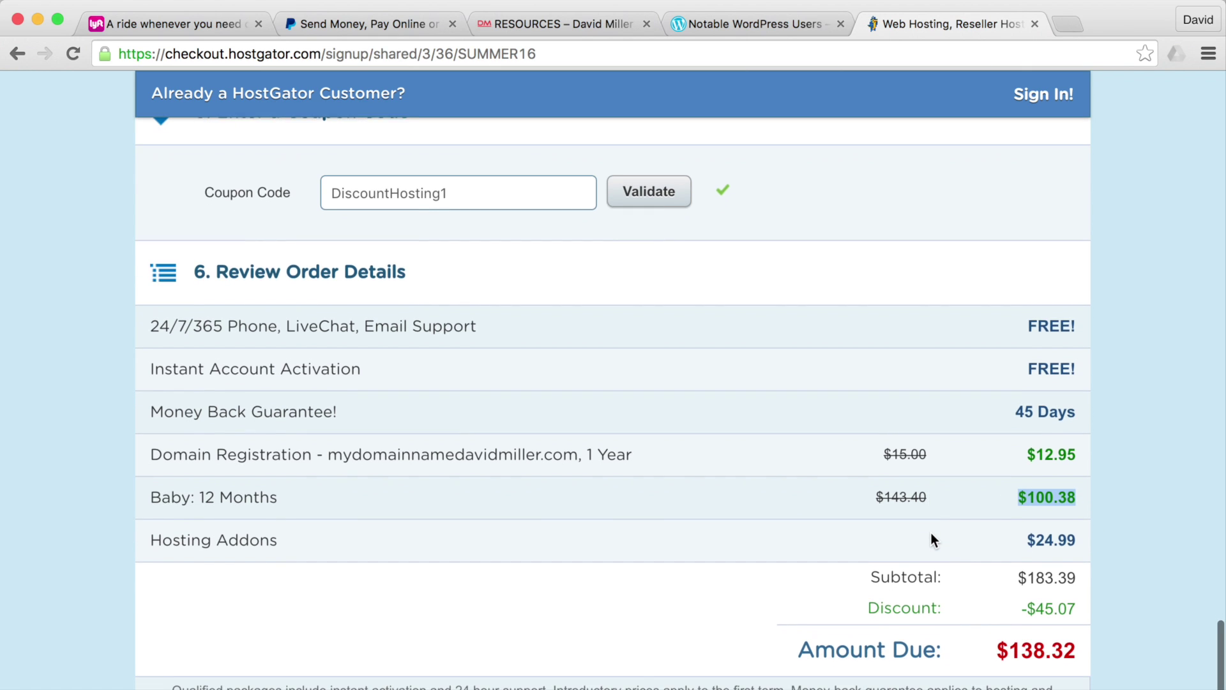
scroll(677, 543, "down", 1)
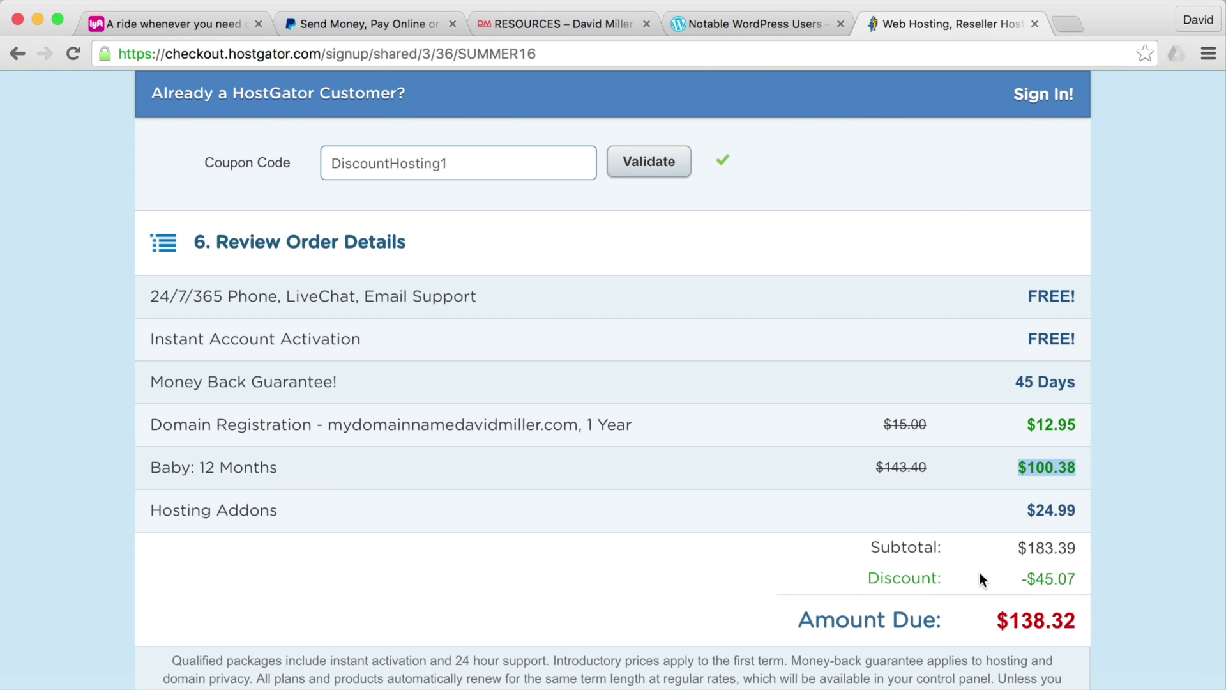
left_click_drag(1025, 578, 1075, 579)
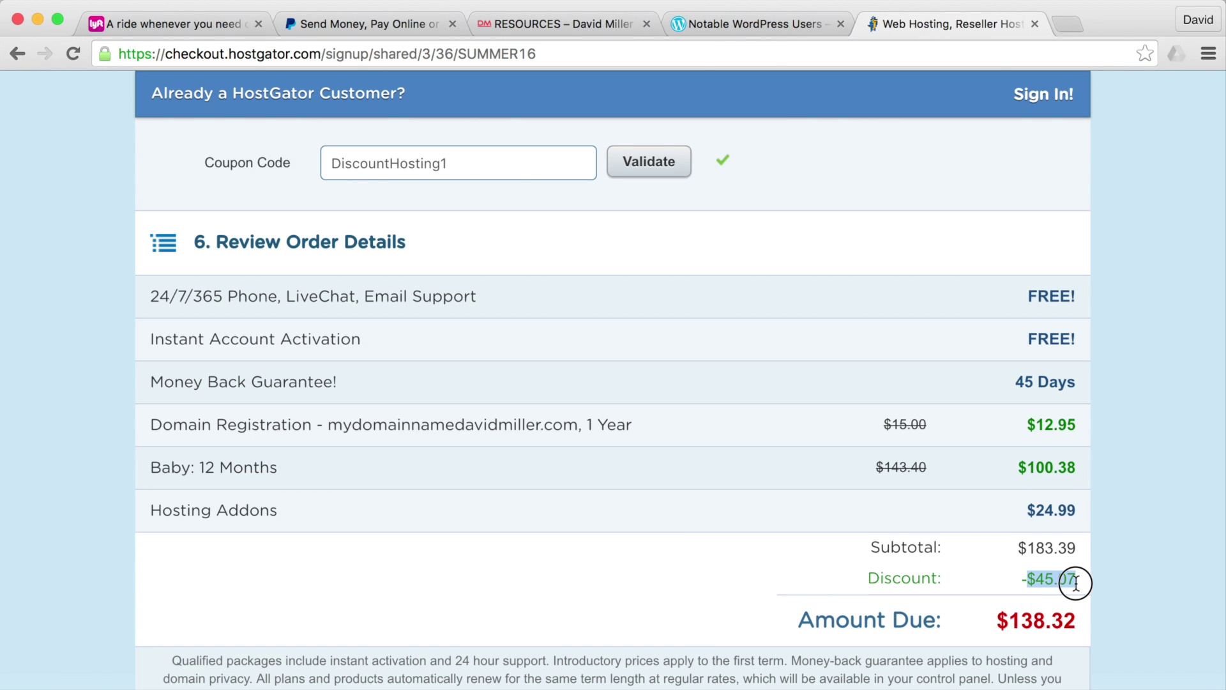
scroll(867, 525, "down", 5)
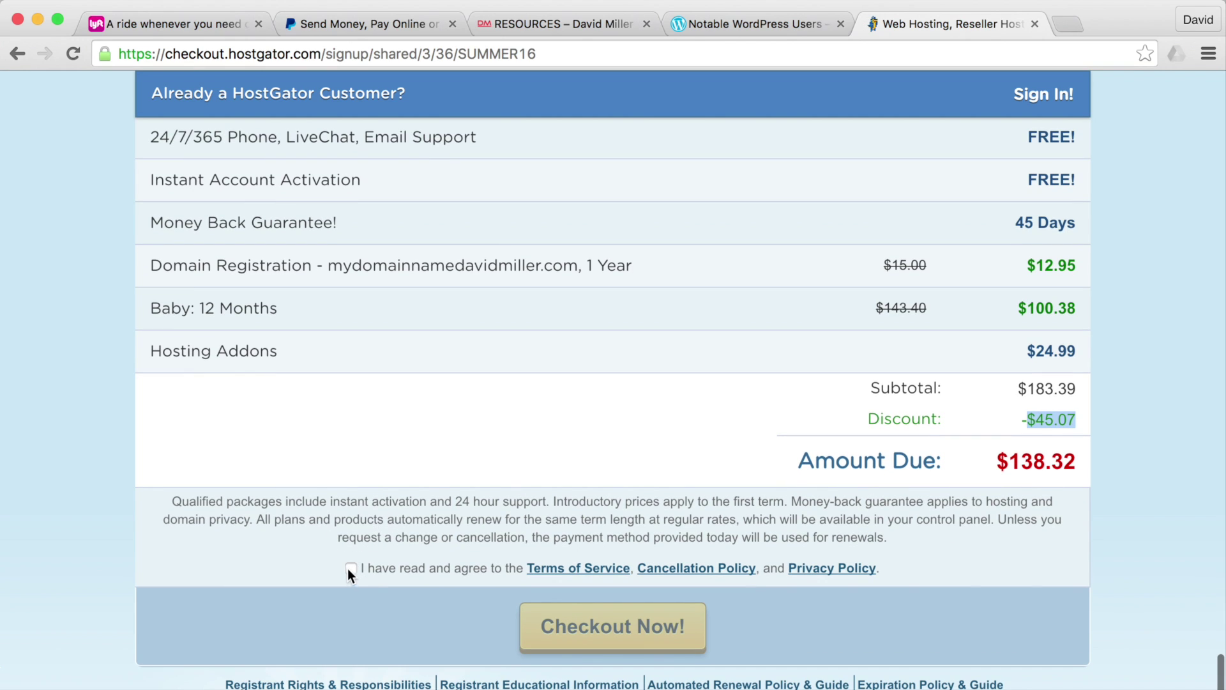
left_click(350, 568)
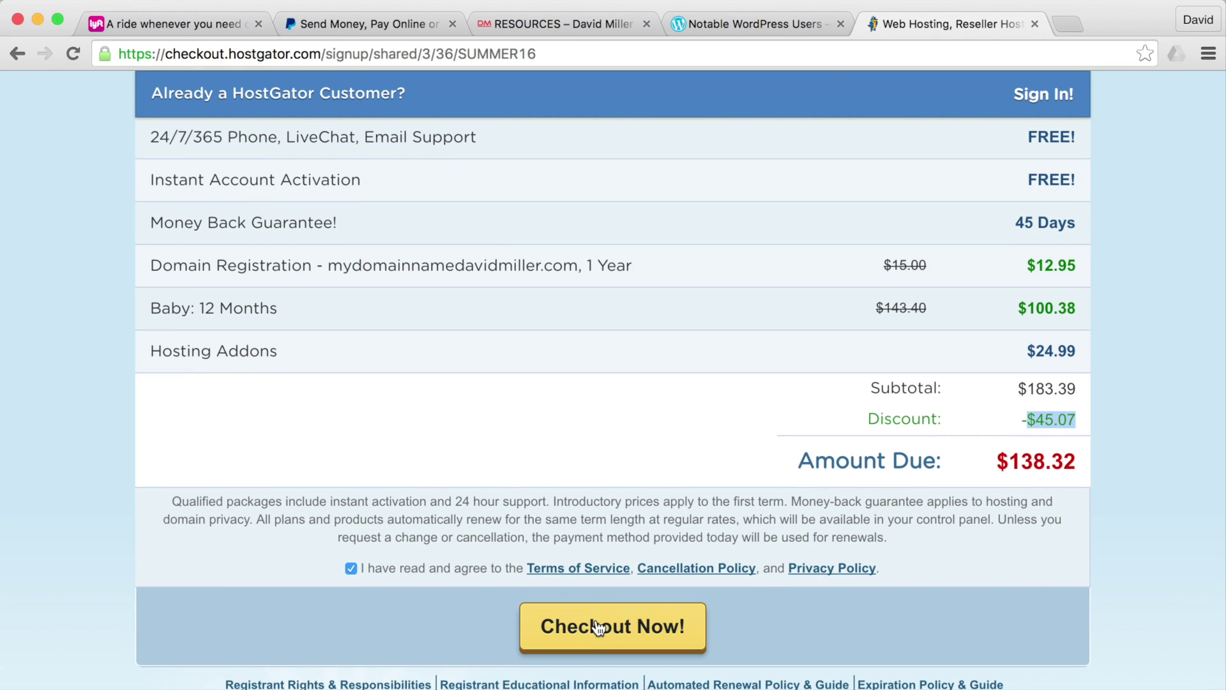